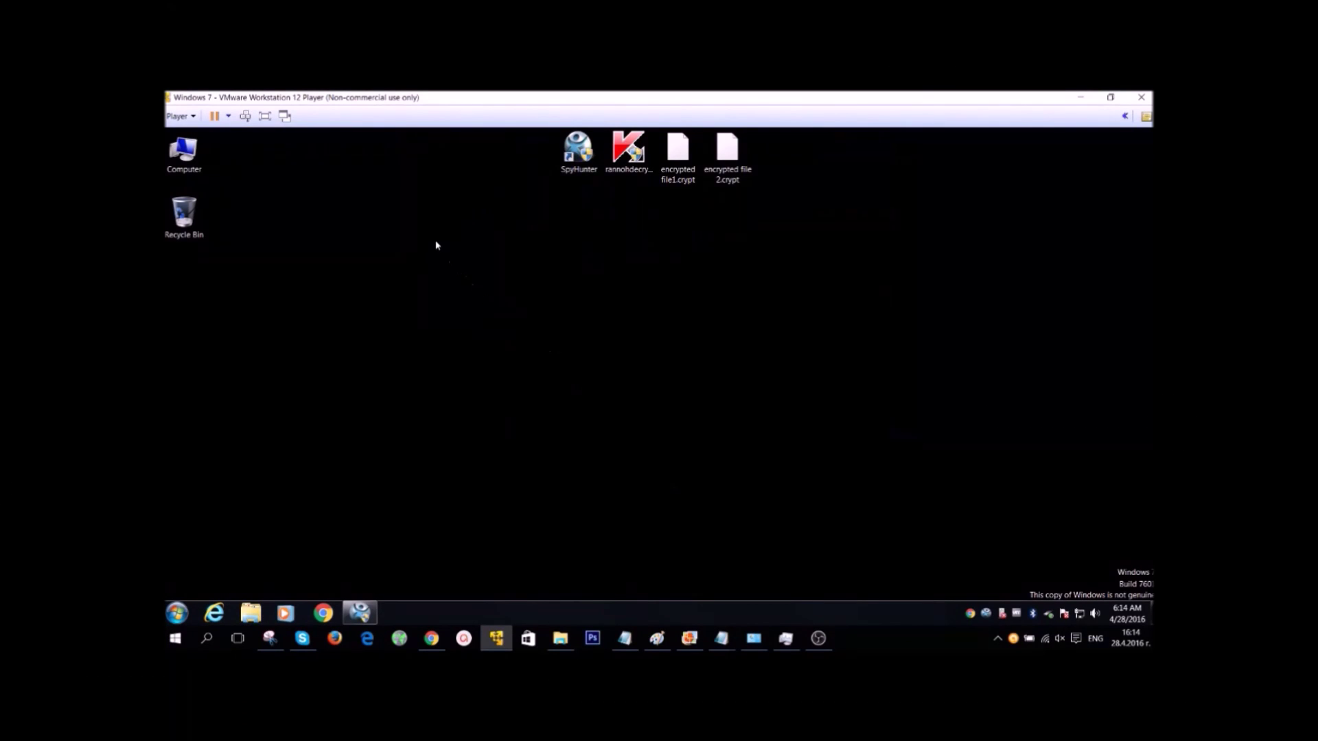
Launch SpyHunter from the Windows 7 desktop, approve its UAC prompt, and start a computer scan.
{"action": "left_click_drag", "start_coordinate": [435, 241], "coordinate": [861, 470]}
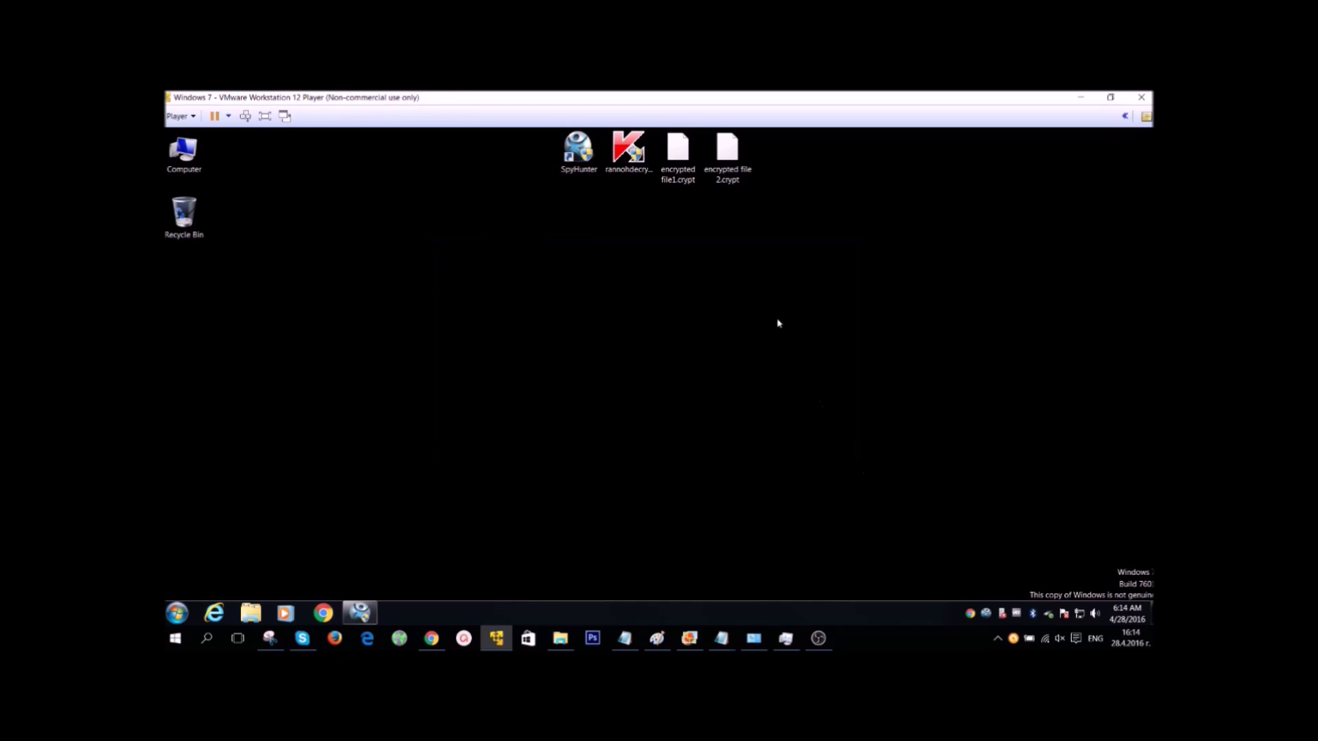
{"action": "left_click", "coordinate": [715, 180]}
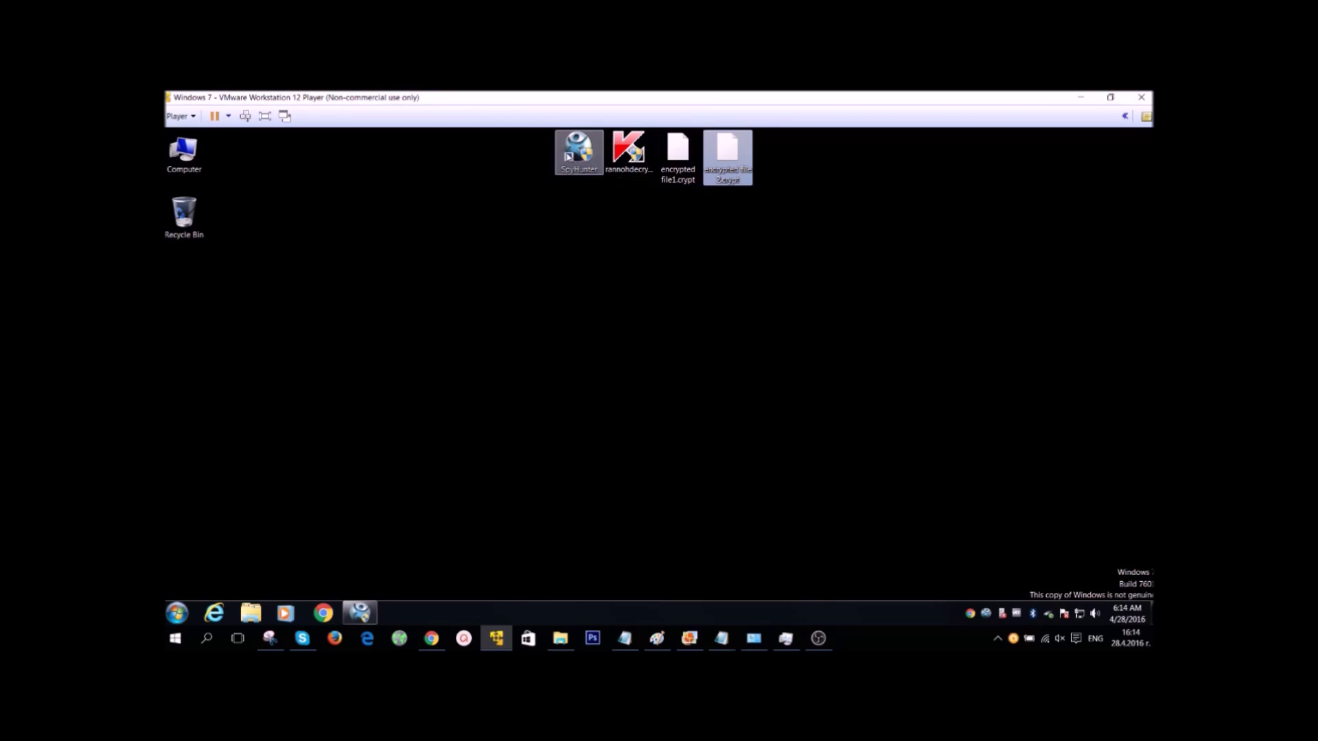
{"action": "left_click", "coordinate": [570, 157]}
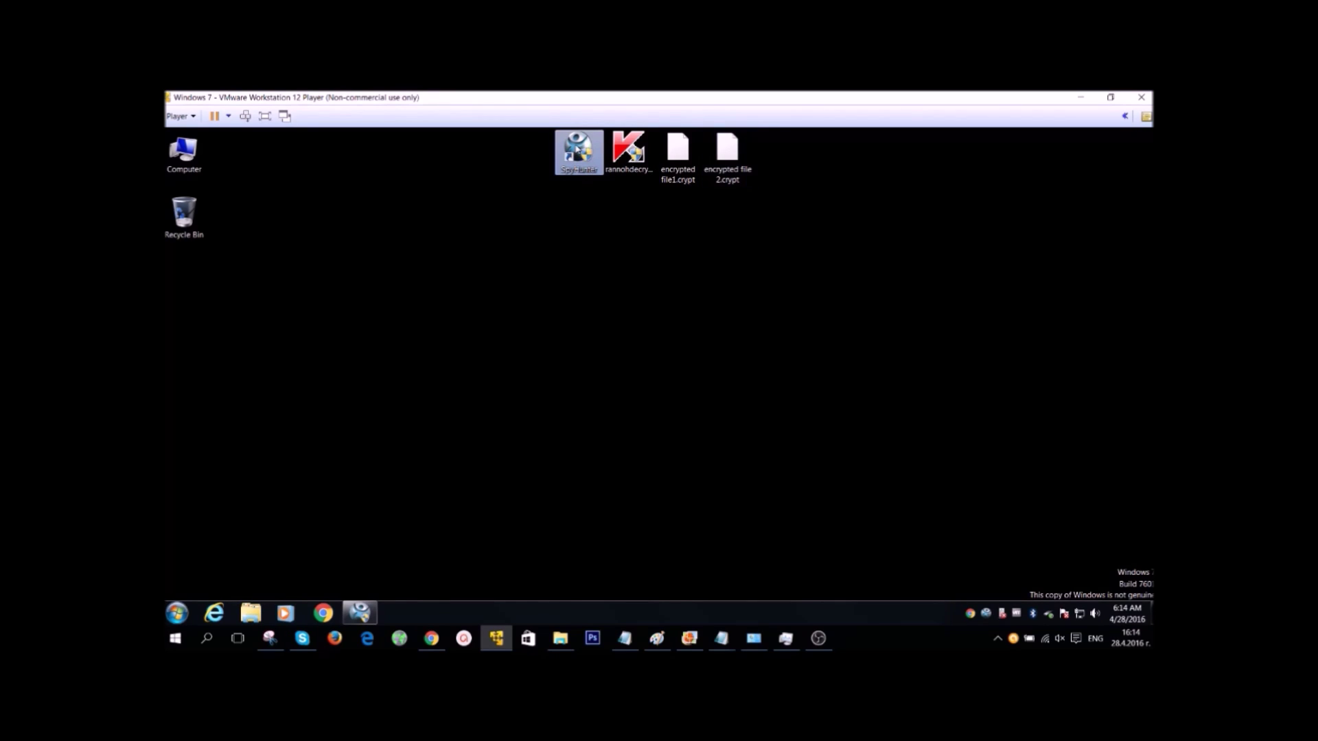
{"action": "double_click", "coordinate": [577, 147]}
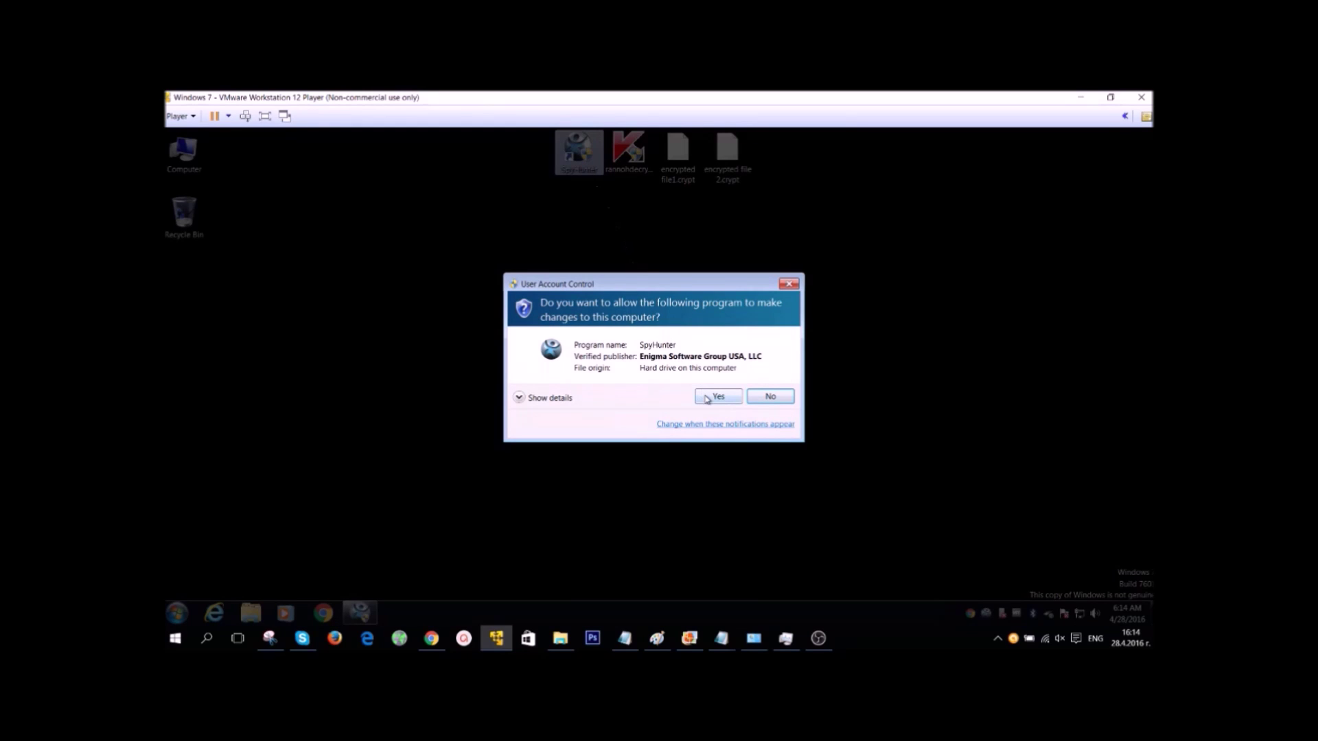
{"action": "left_click", "coordinate": [707, 399]}
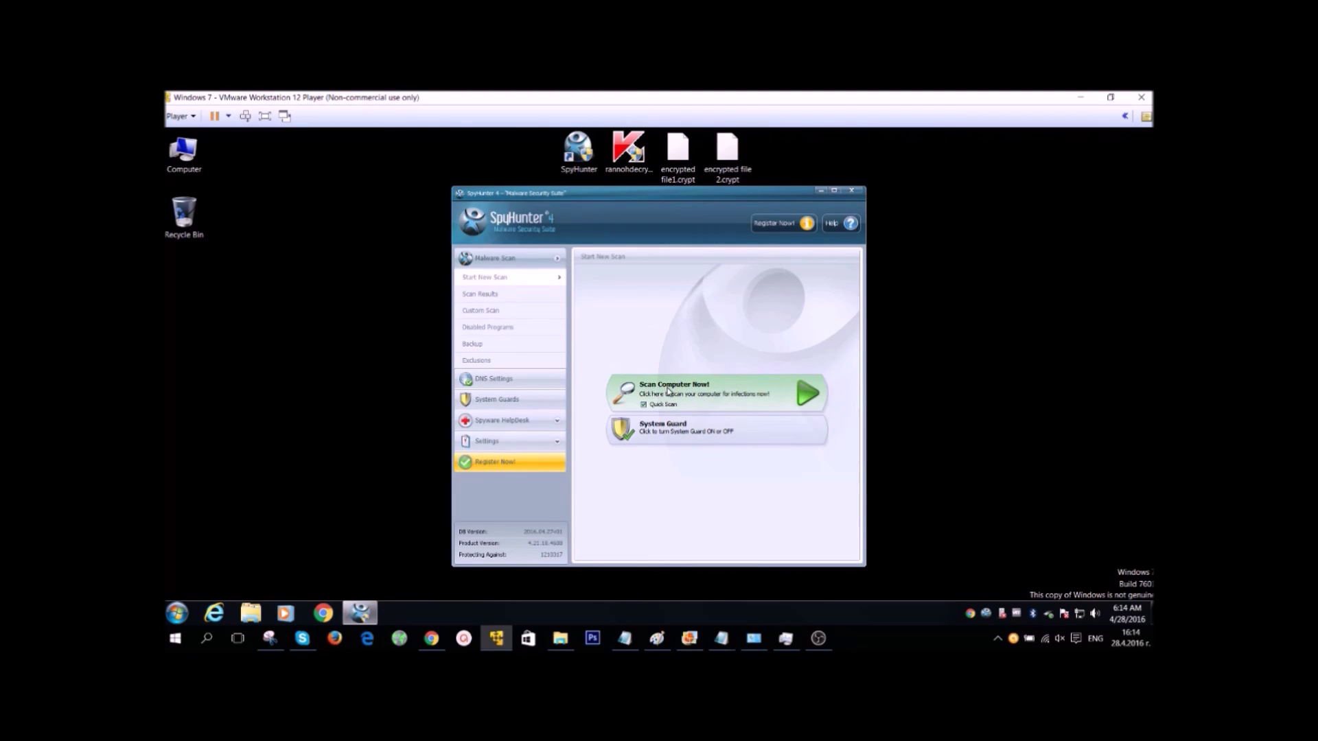
{"action": "left_click", "coordinate": [669, 391]}
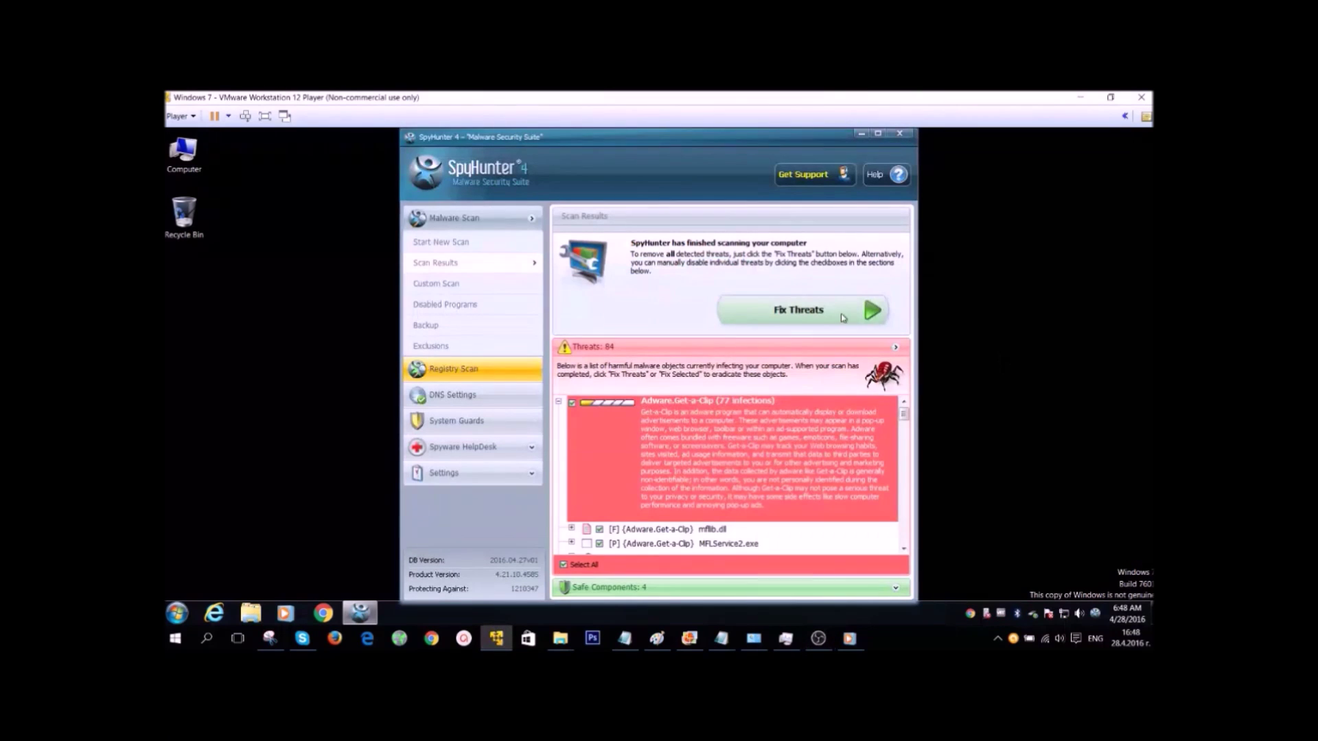
Nudge the SpyHunter scan results window slightly to the right.
{"action": "left_click_drag", "start_coordinate": [667, 140], "coordinate": [682, 140]}
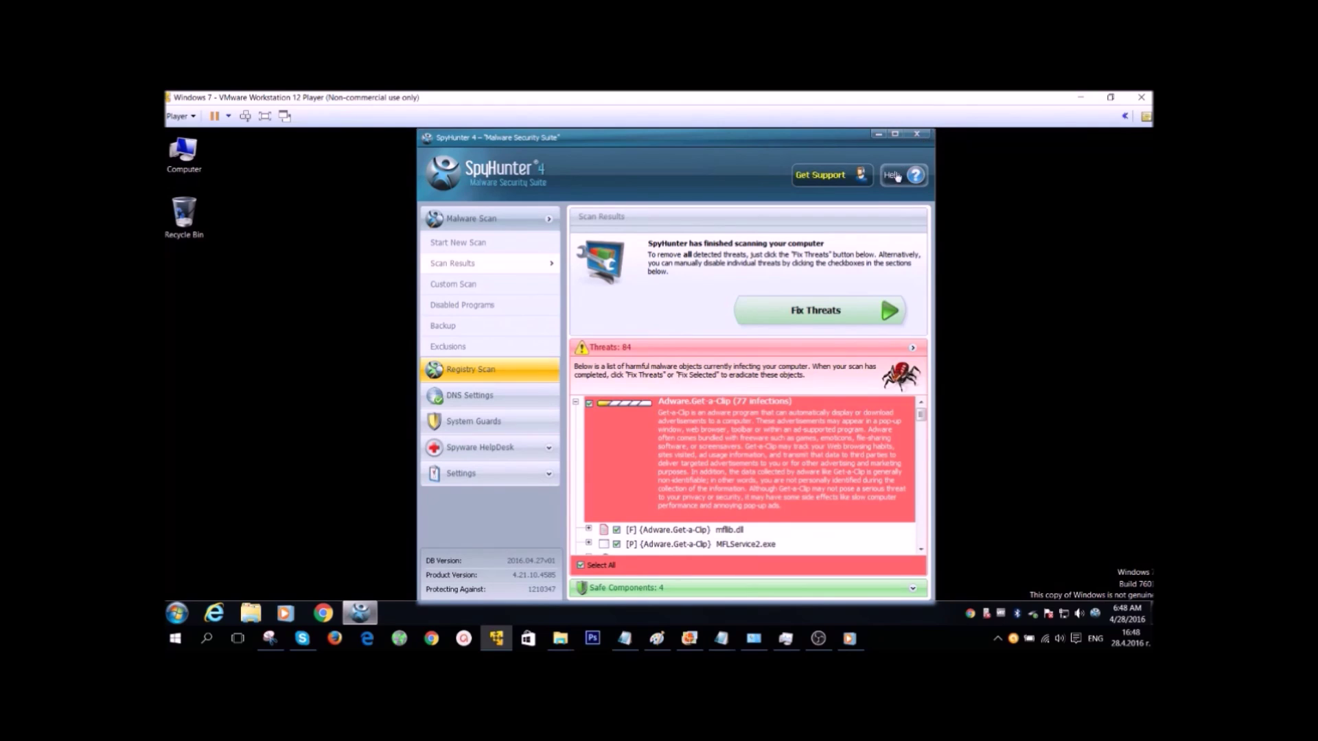
Run Fix Threats on all 84 detected threats and wait for removal to complete.
{"action": "left_click", "coordinate": [814, 311]}
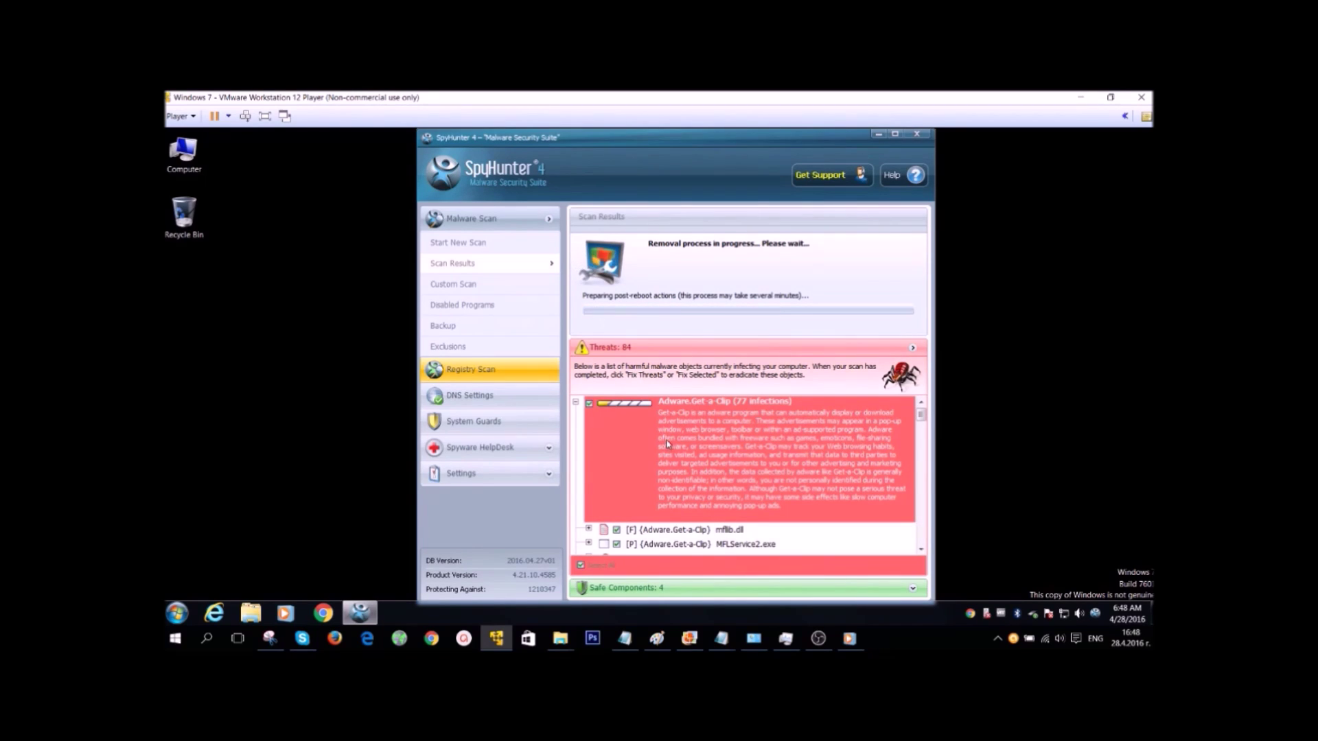
{"action": "mouse_move", "coordinate": [925, 420]}
{"action": "left_mouse_down"}
{"action": "mouse_move", "coordinate": [914, 544]}
{"action": "mouse_move", "coordinate": [920, 411]}
{"action": "left_mouse_up"}
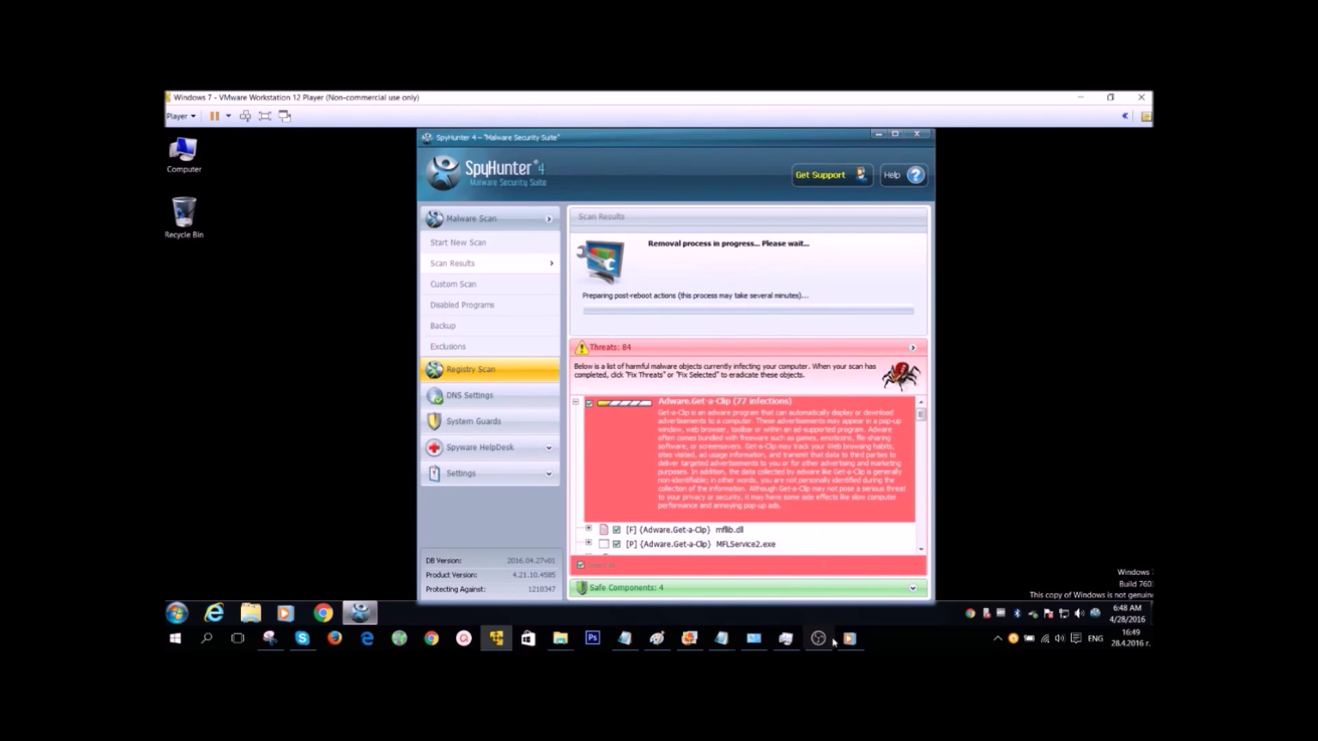
{"action": "mouse_move", "coordinate": [829, 641]}
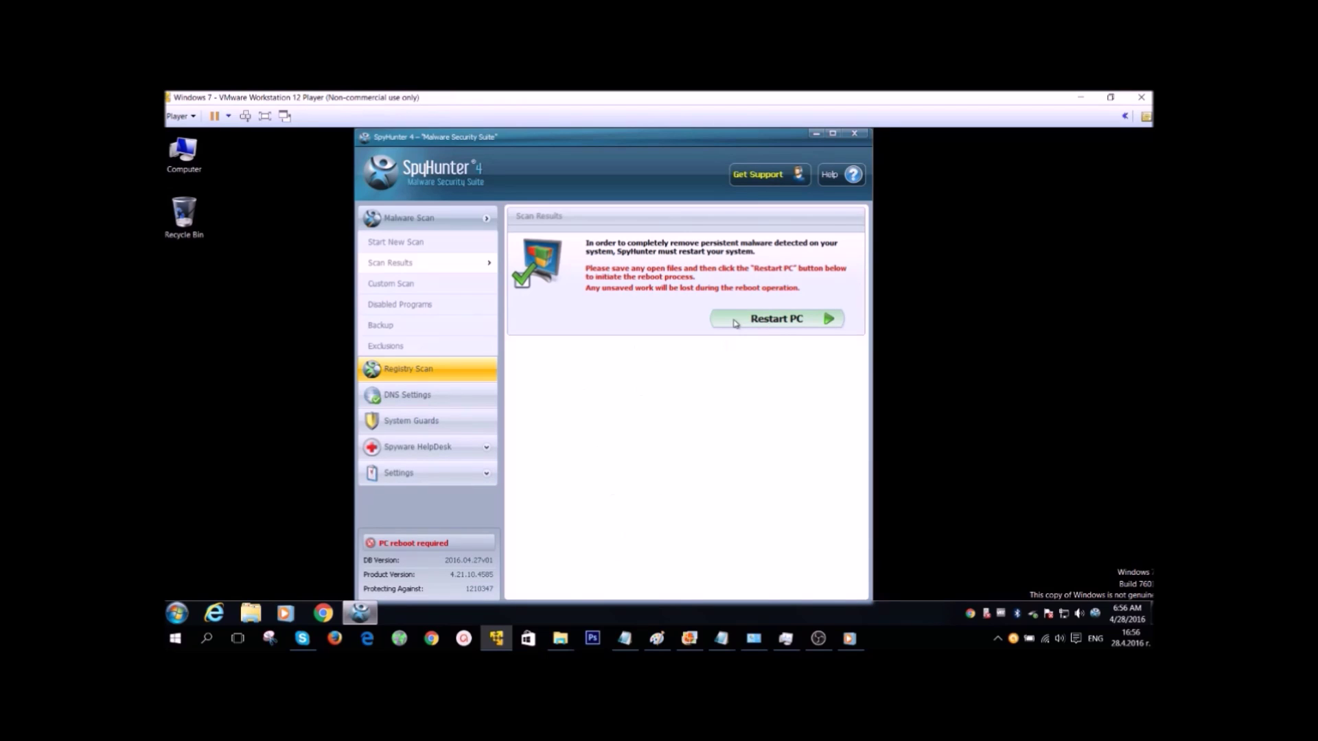
Restart the VM to finish removal, then select both .crypt files on the rebooted desktop.
{"action": "left_click", "coordinate": [791, 320]}
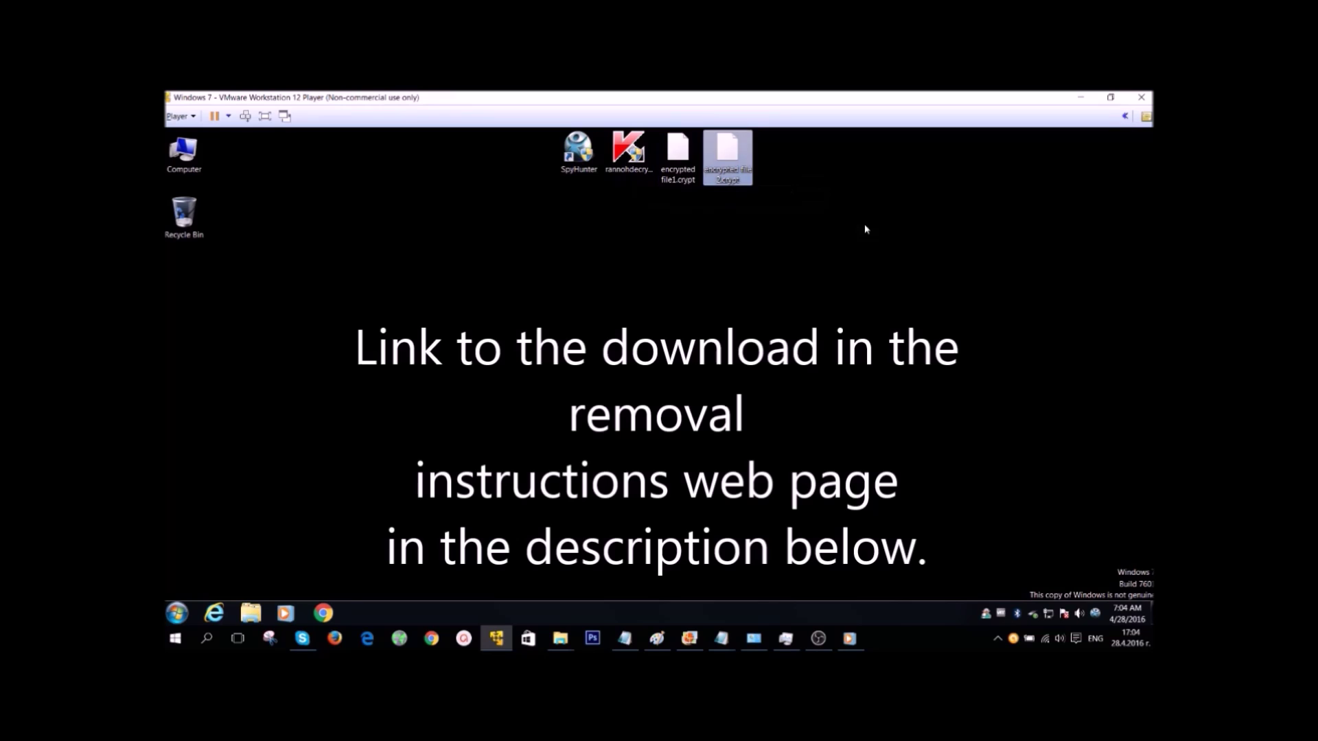
{"action": "left_click_drag", "start_coordinate": [864, 224], "coordinate": [678, 145]}
Select the rannohdecryptor icon, clear the desktop selection, then show the host's battery status panel.
{"action": "left_click", "coordinate": [626, 158]}
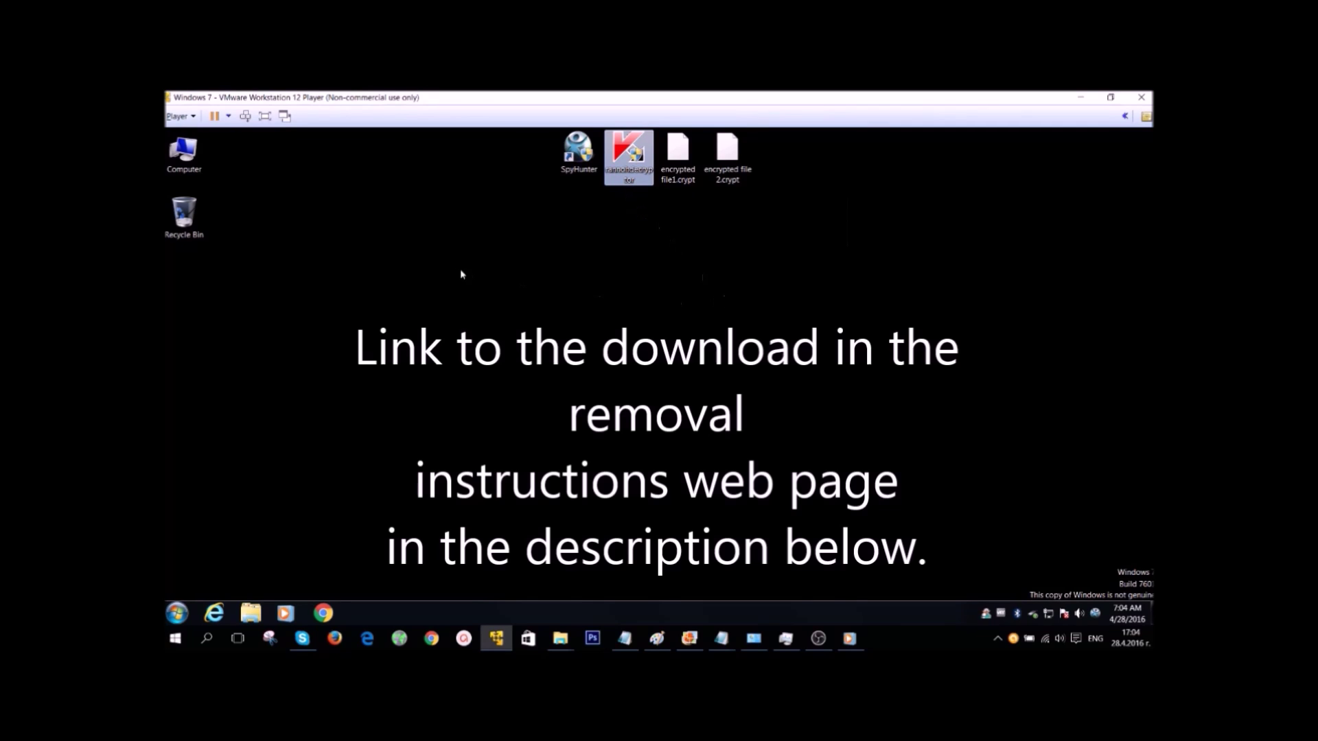
{"action": "left_click_drag", "start_coordinate": [461, 273], "coordinate": [1023, 531]}
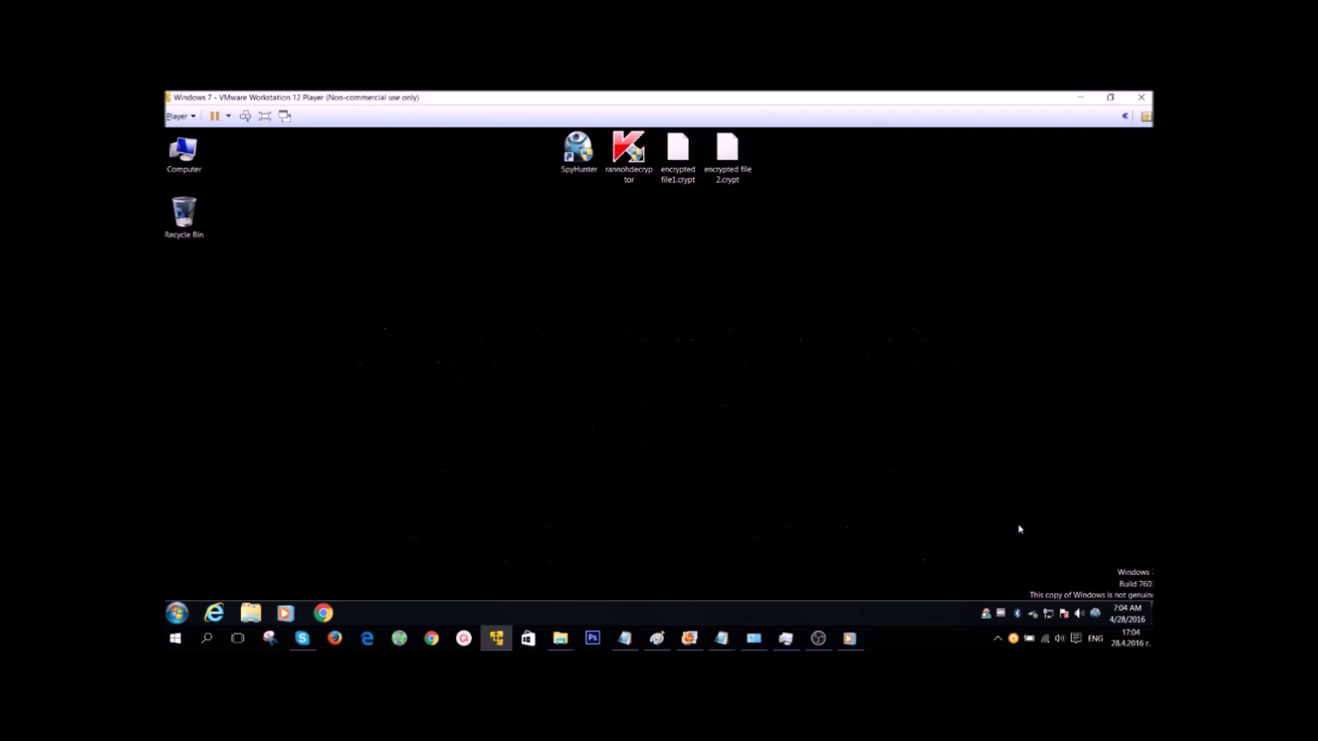
{"action": "left_click", "coordinate": [1034, 640]}
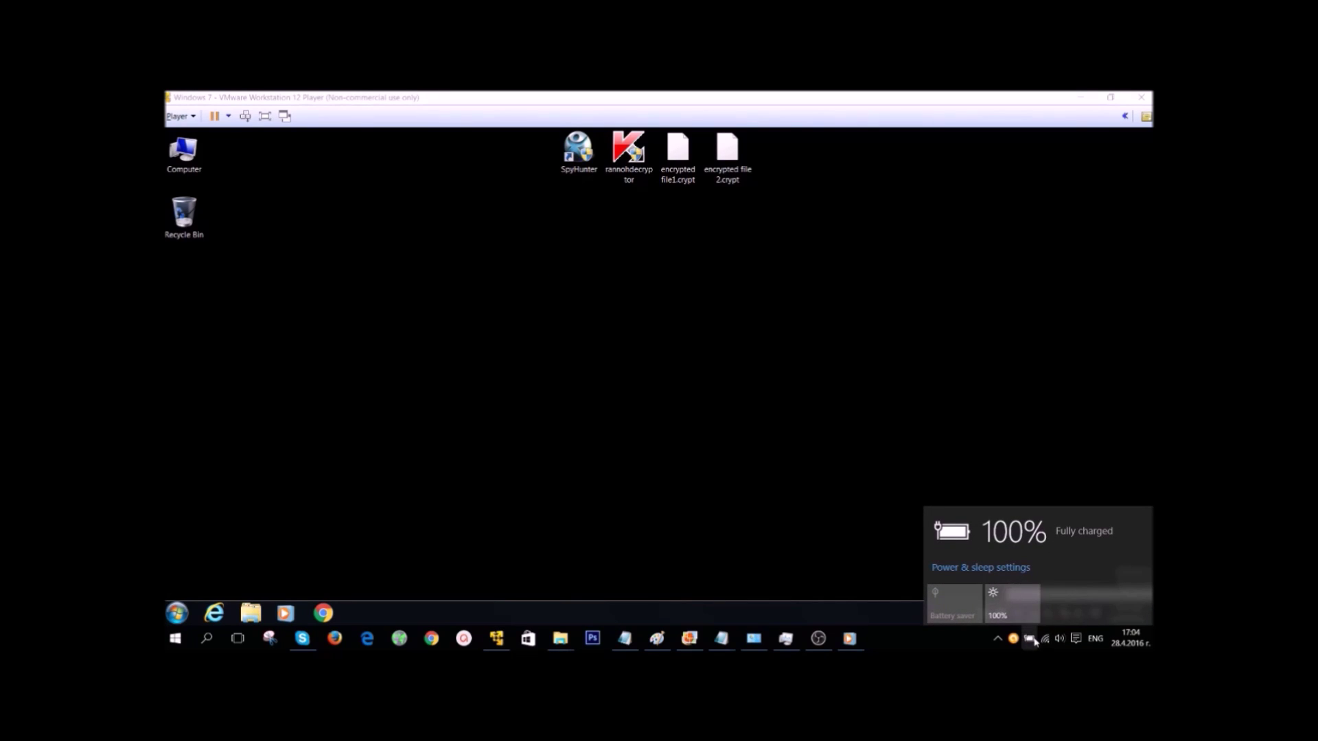
In Power & sleep, set screen turn-off to Never on battery and when plugged in.
{"action": "left_click", "coordinate": [975, 568]}
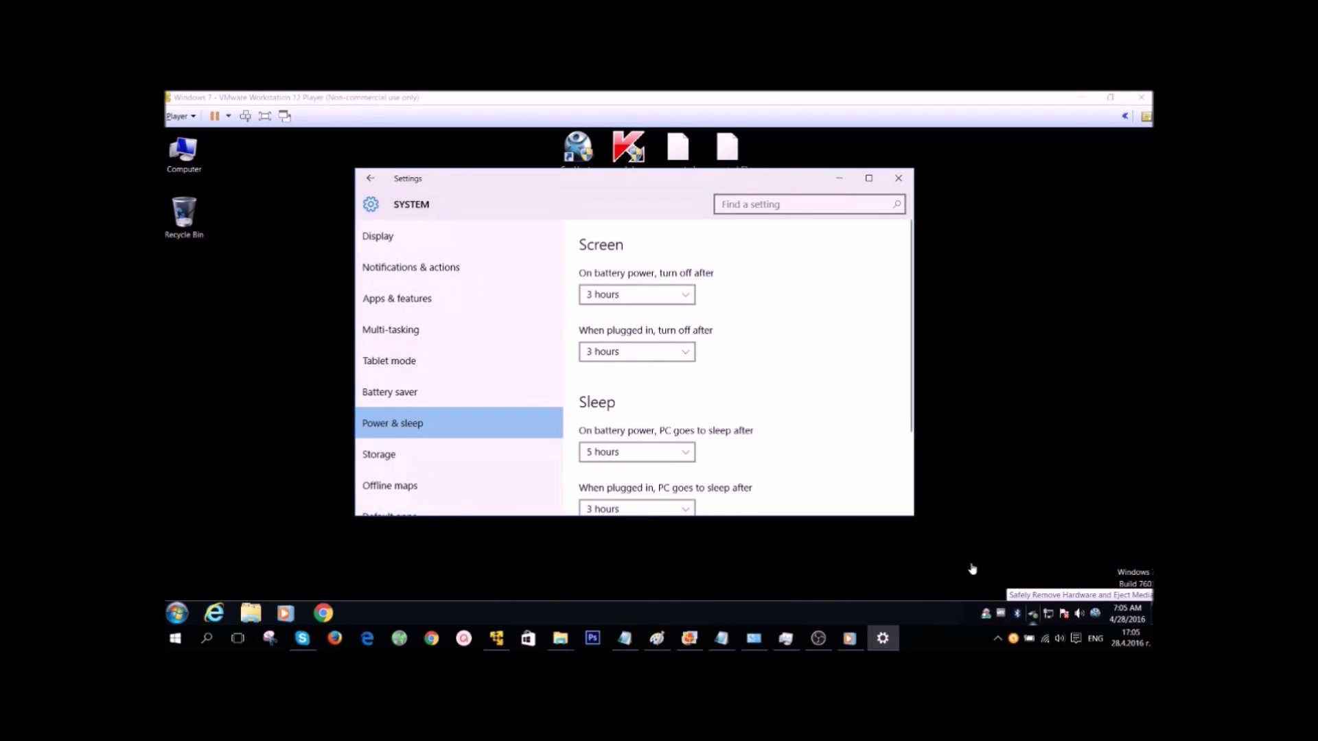
{"action": "left_click", "coordinate": [641, 295]}
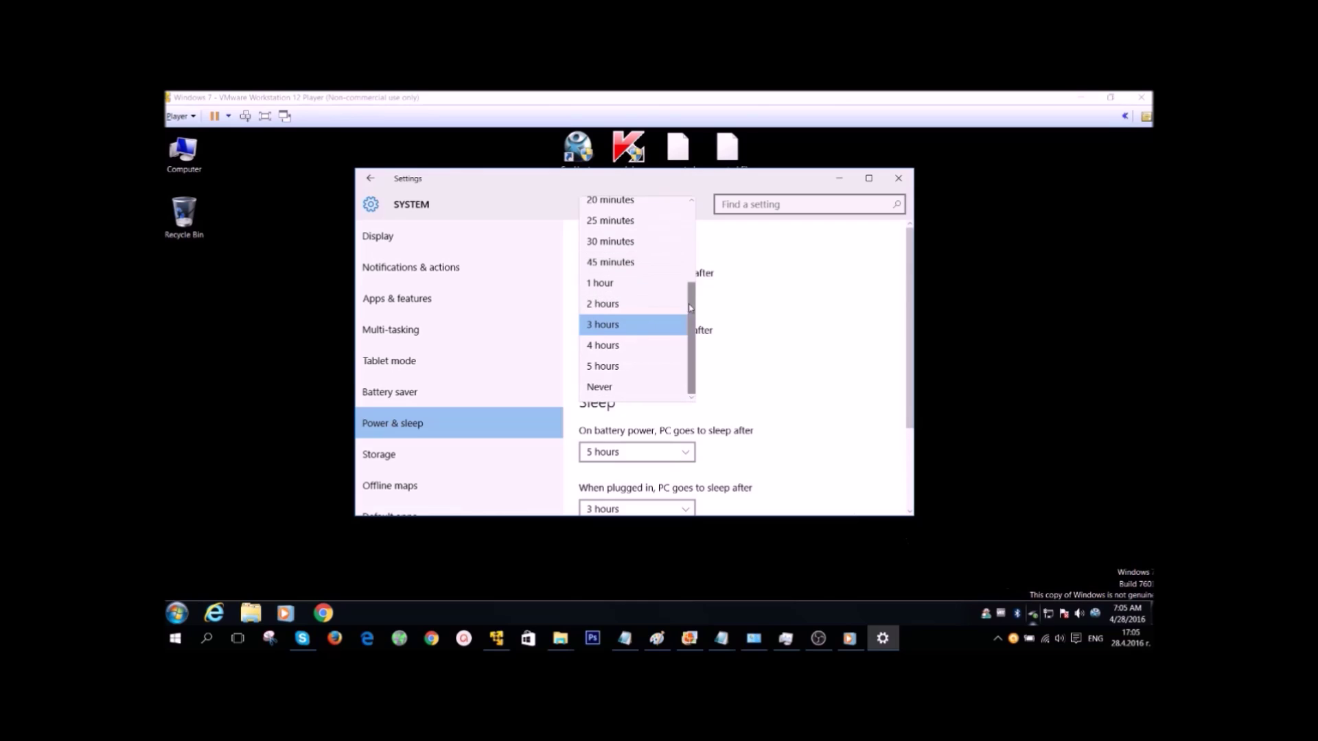
{"action": "left_click_drag", "start_coordinate": [690, 310], "coordinate": [690, 374]}
{"action": "left_click", "coordinate": [650, 385]}
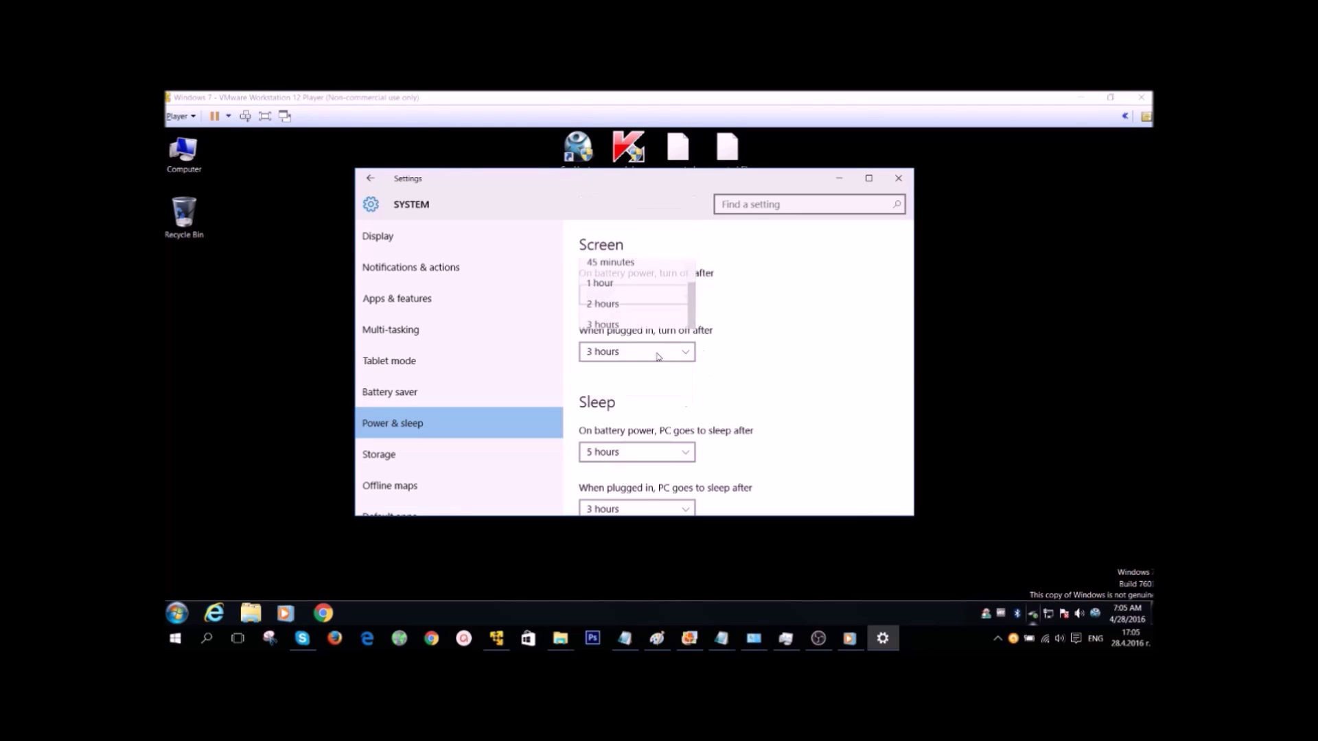
{"action": "left_click", "coordinate": [645, 350]}
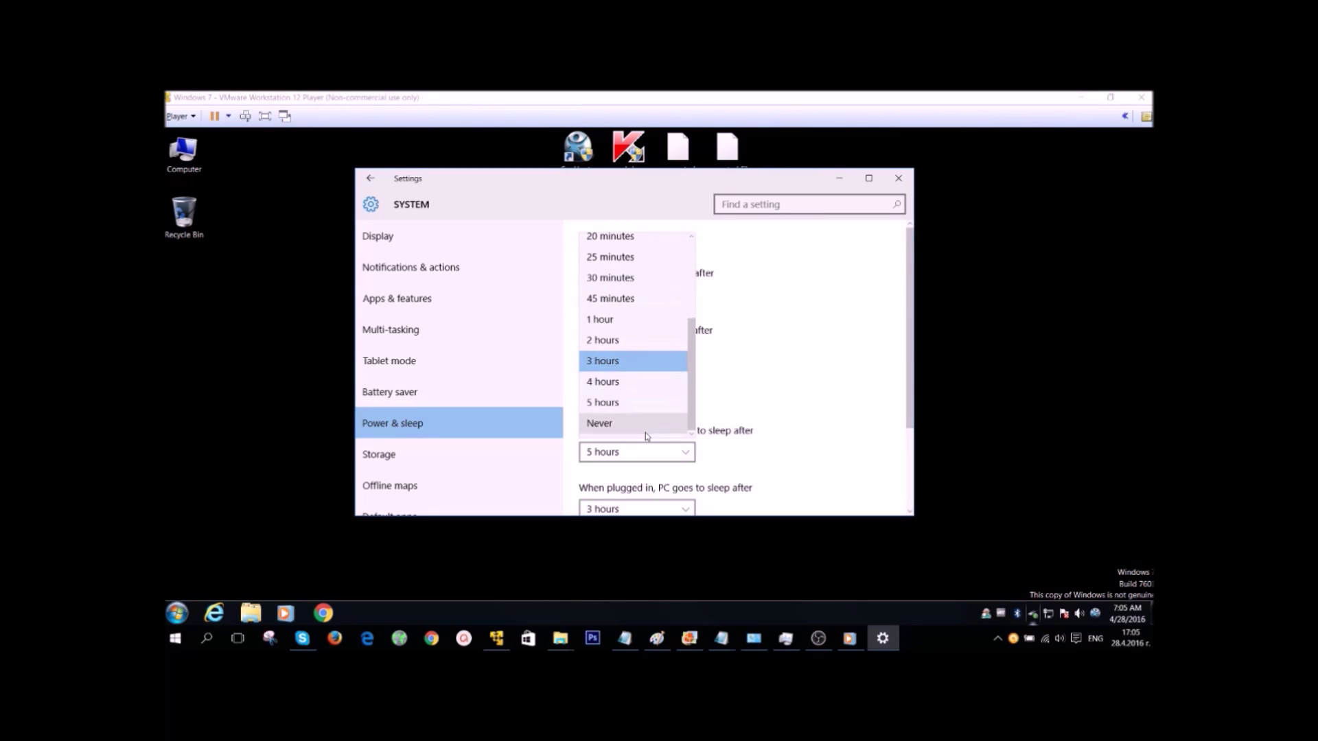
{"action": "left_click", "coordinate": [645, 424]}
Set sleep to Never on battery and plugged in, then go to Additional power settings.
{"action": "scroll", "coordinate": [653, 392], "scroll_direction": "down", "scroll_amount": 1}
{"action": "left_click", "coordinate": [638, 363]}
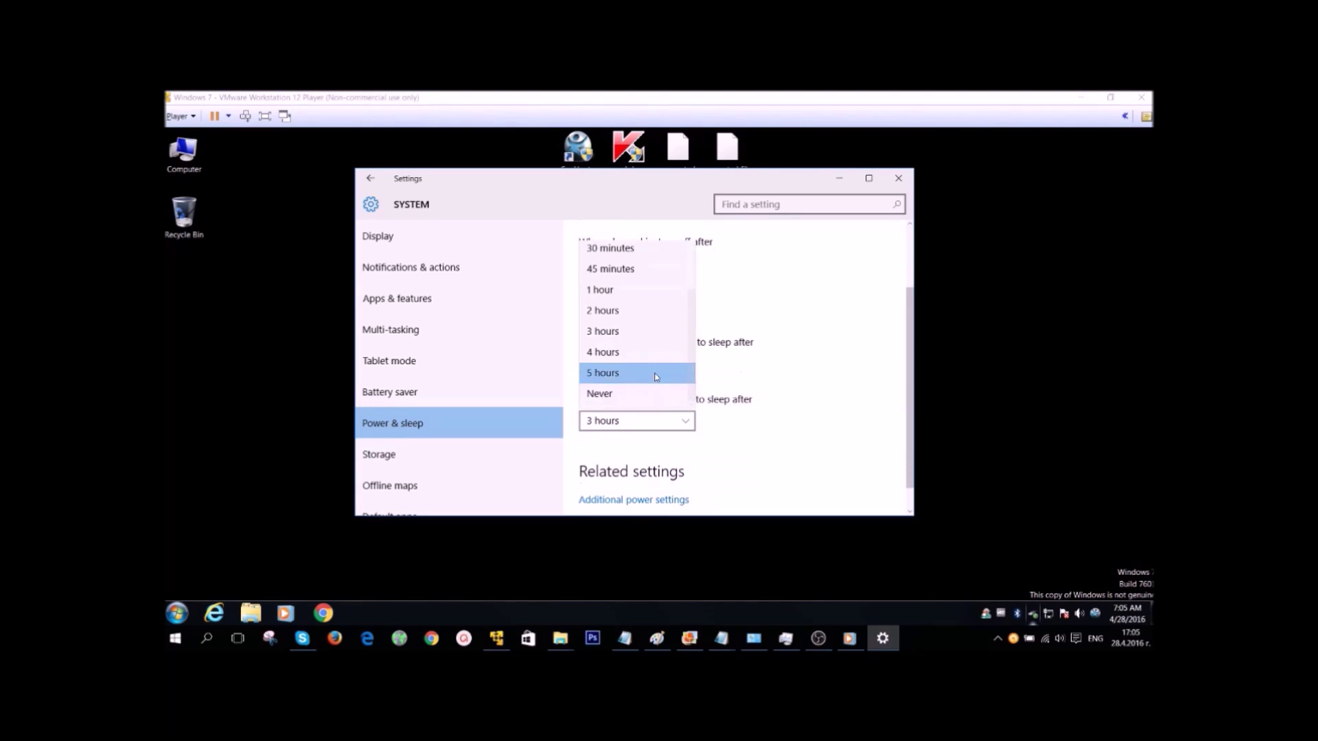
{"action": "left_click", "coordinate": [645, 395]}
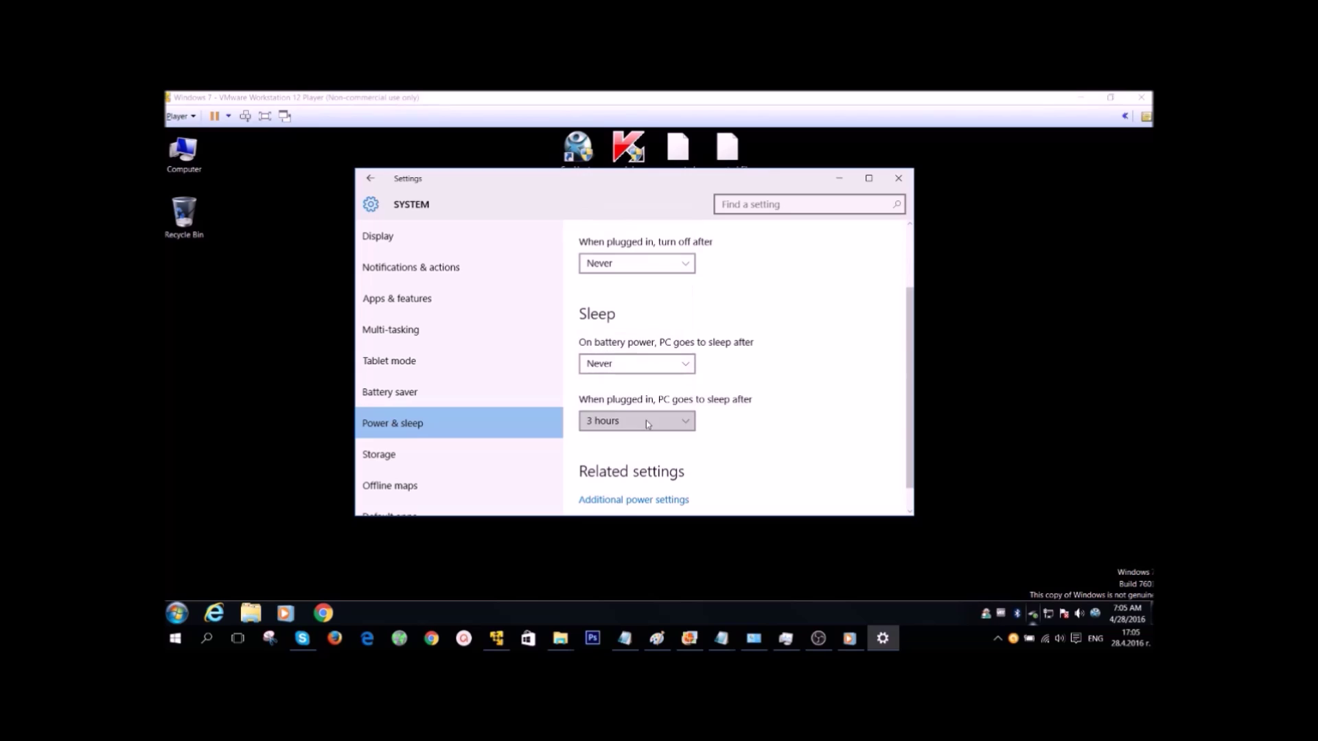
{"action": "left_click", "coordinate": [645, 420]}
{"action": "left_click", "coordinate": [627, 492]}
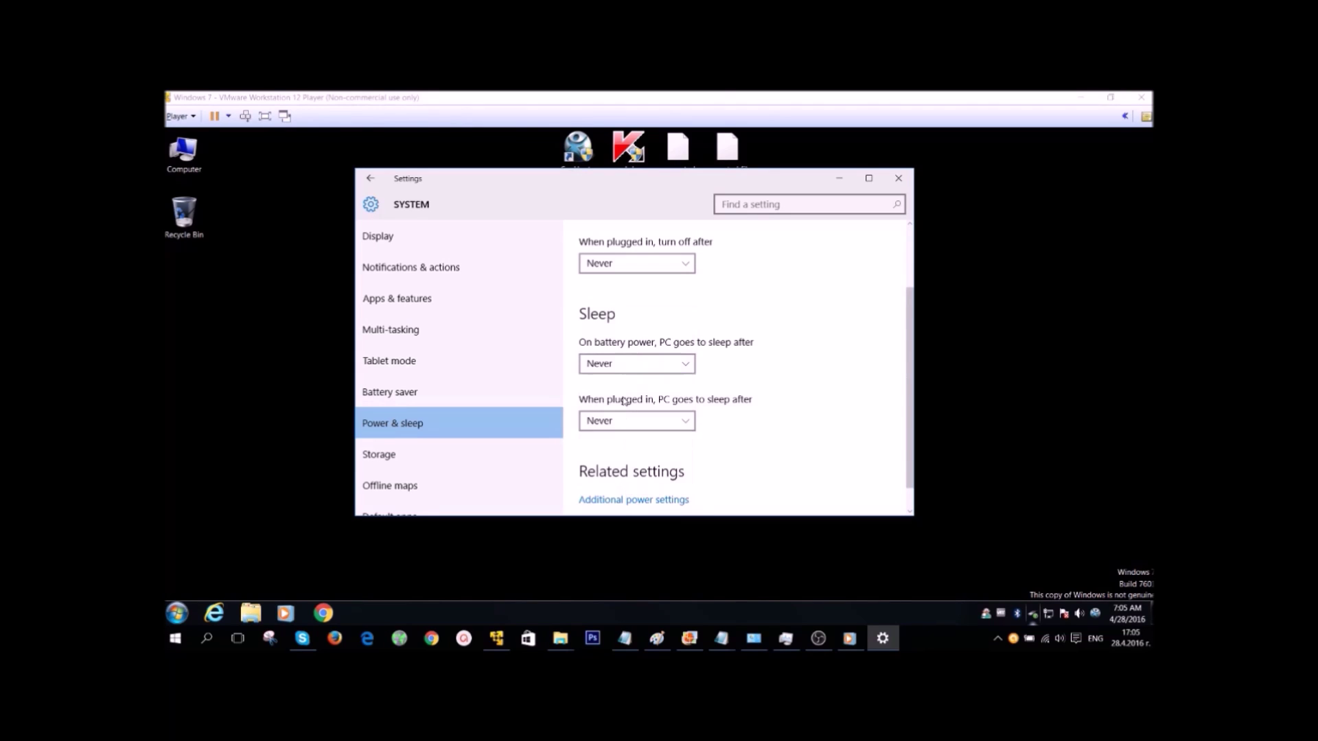
{"action": "scroll", "coordinate": [604, 412], "scroll_direction": "down", "scroll_amount": 1}
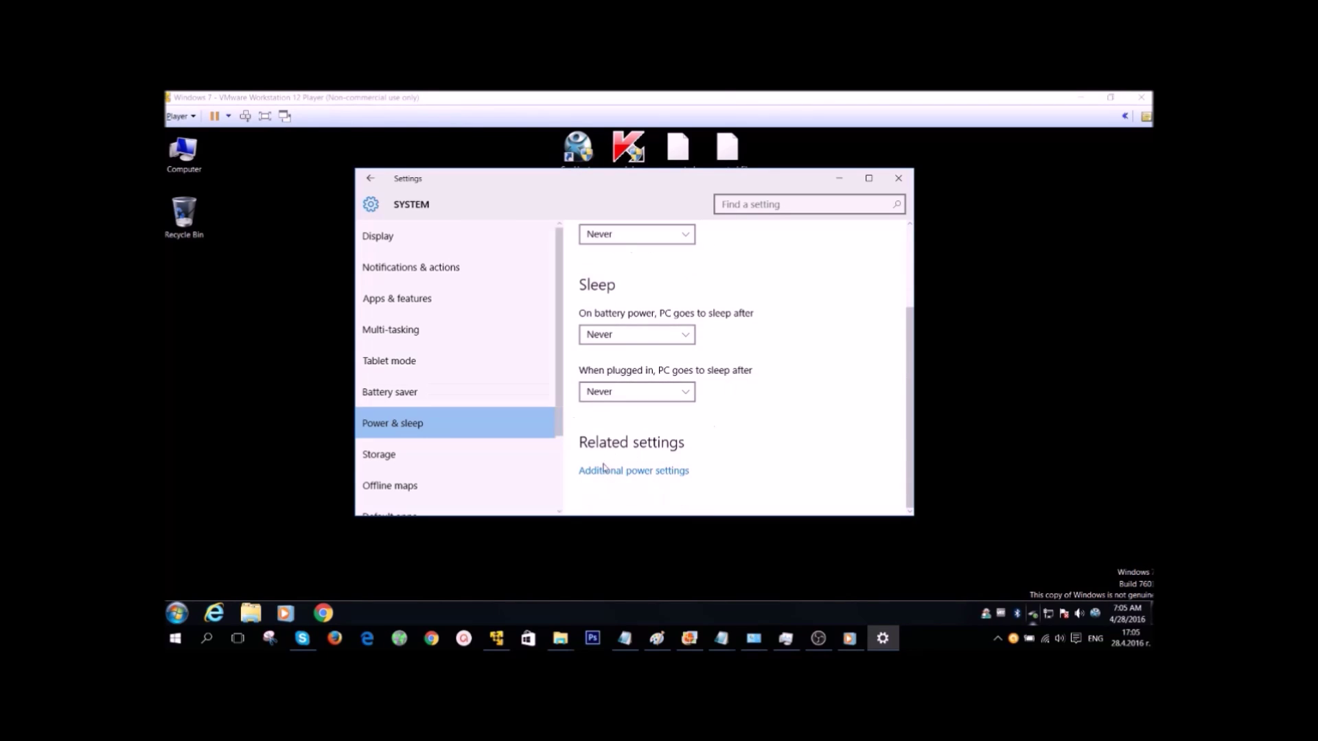
{"action": "left_click", "coordinate": [656, 477]}
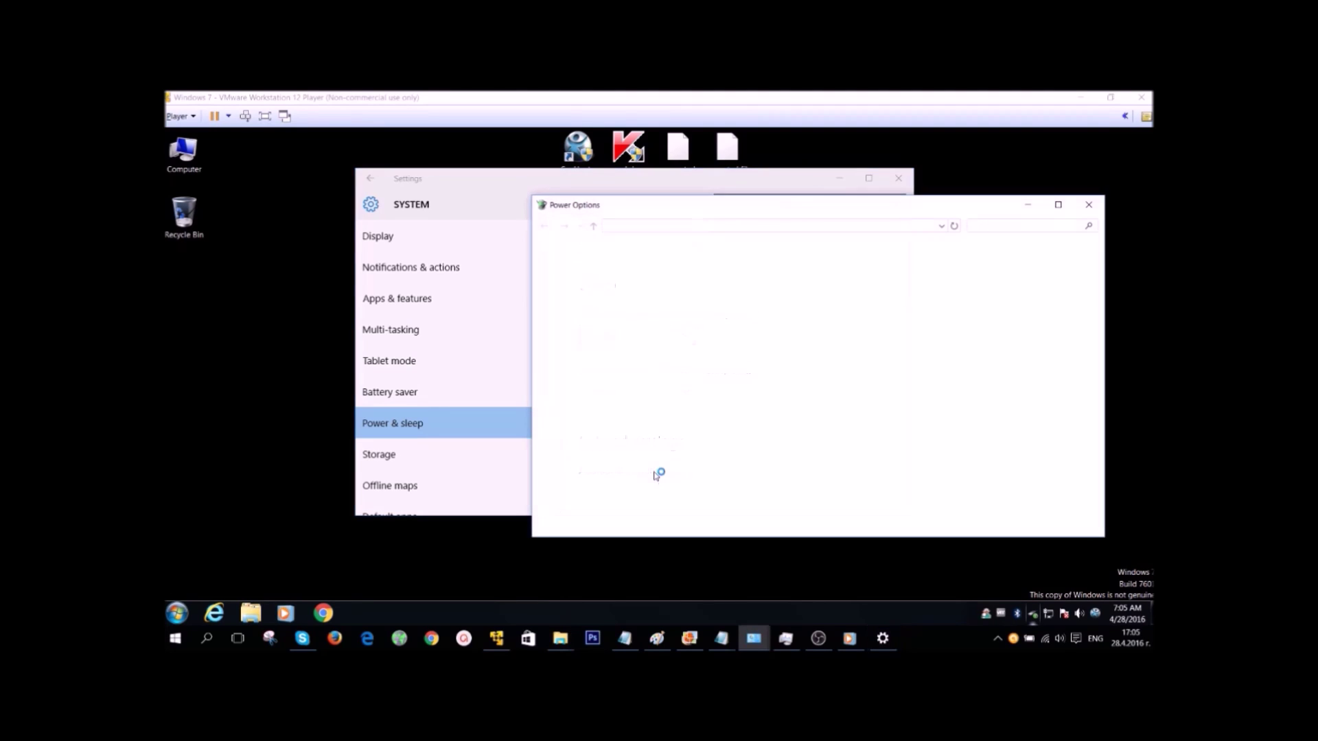
Open the Balanced plan's settings and then its advanced power settings.
{"action": "left_click_drag", "start_coordinate": [711, 212], "coordinate": [605, 207]}
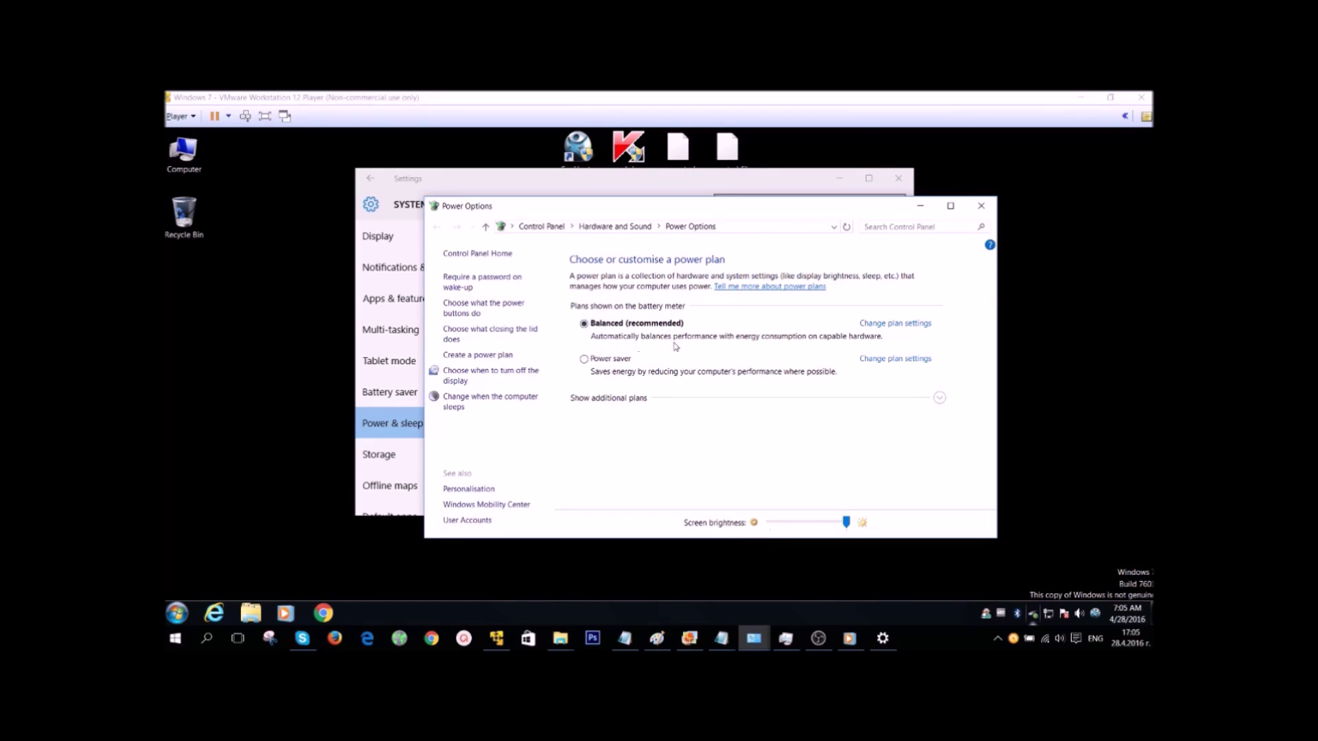
{"action": "left_click", "coordinate": [892, 324]}
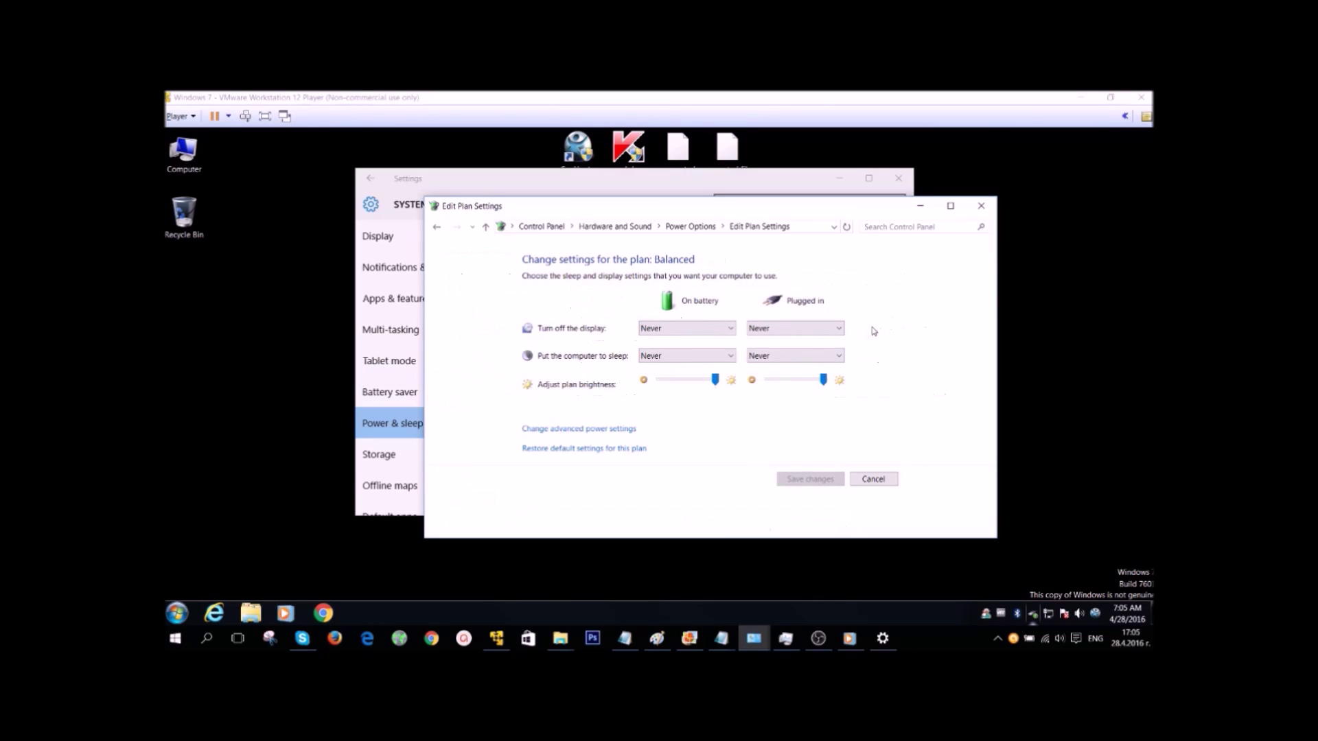
{"action": "left_click", "coordinate": [609, 430]}
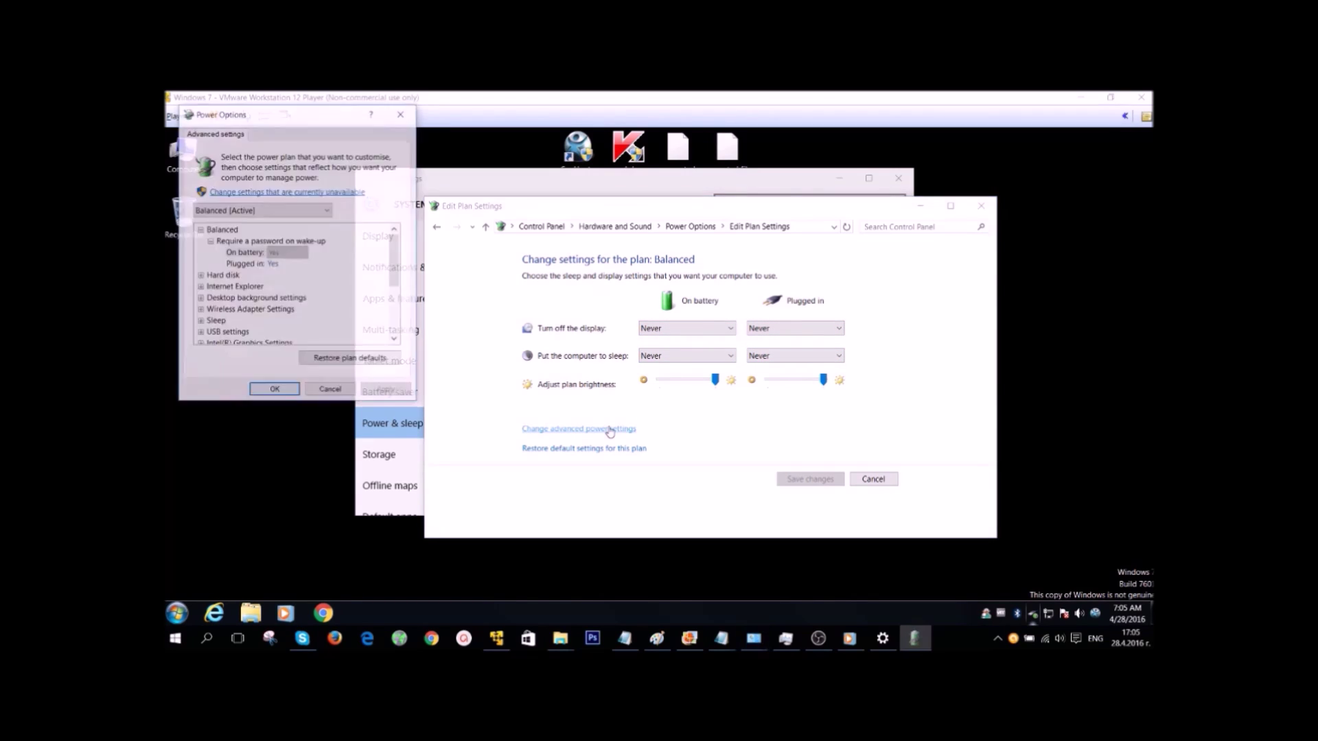
Set 'Turn off hard disk after' to 0 (Never) for both On battery and Plugged in.
{"action": "left_click_drag", "start_coordinate": [287, 123], "coordinate": [466, 195]}
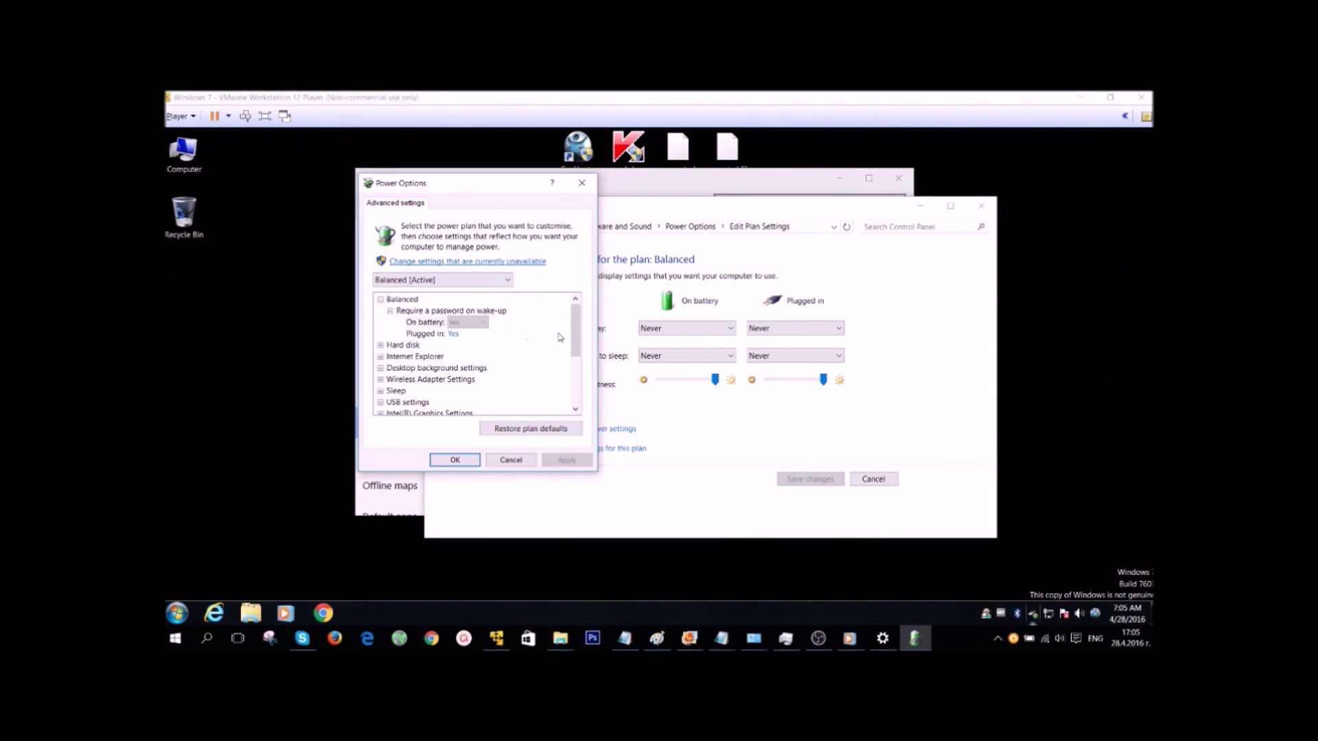
{"action": "left_click_drag", "start_coordinate": [576, 317], "coordinate": [576, 329]}
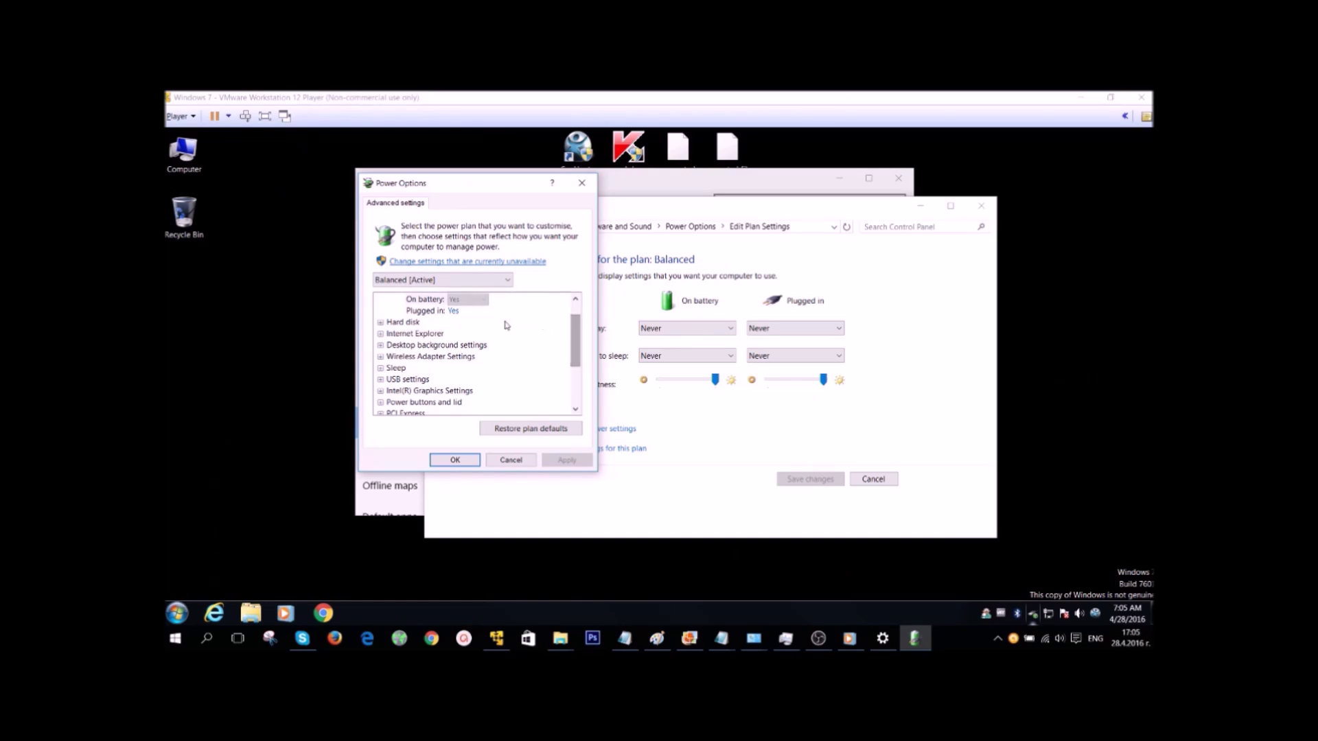
{"action": "left_click", "coordinate": [381, 323]}
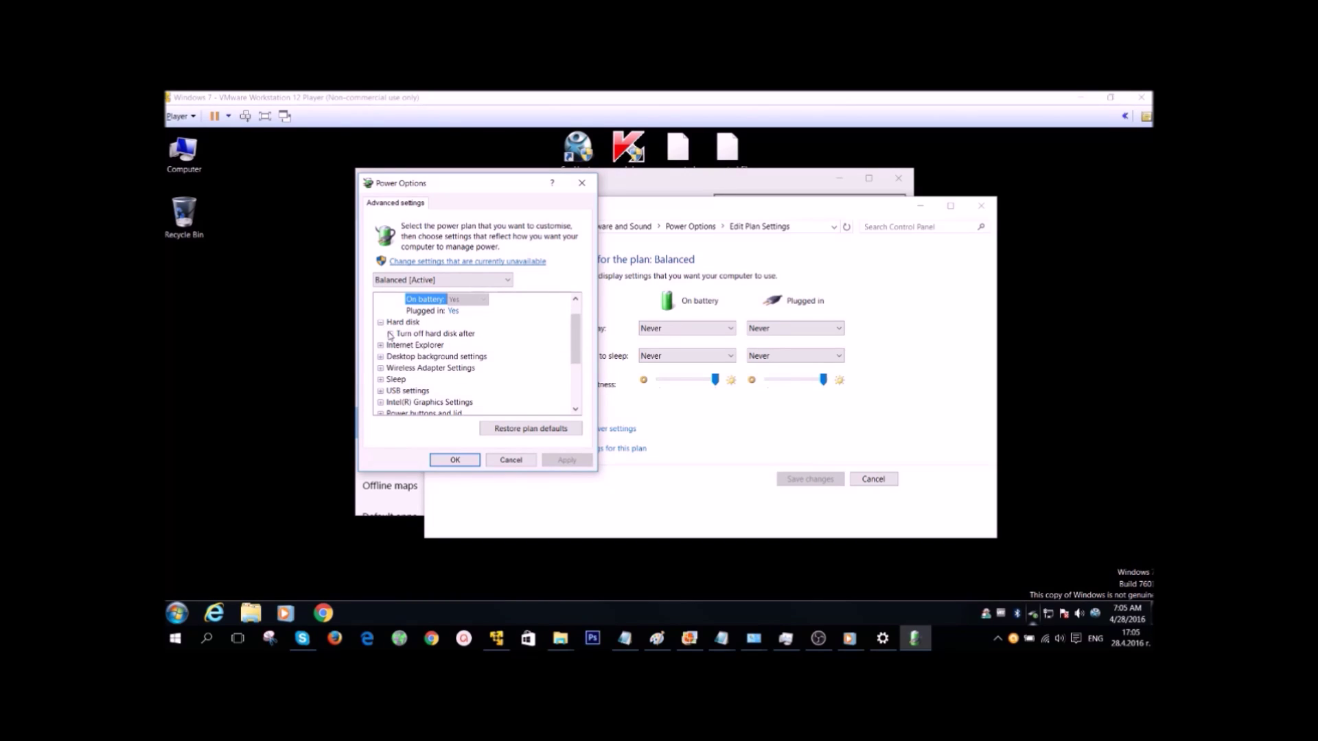
{"action": "double_click", "coordinate": [447, 334]}
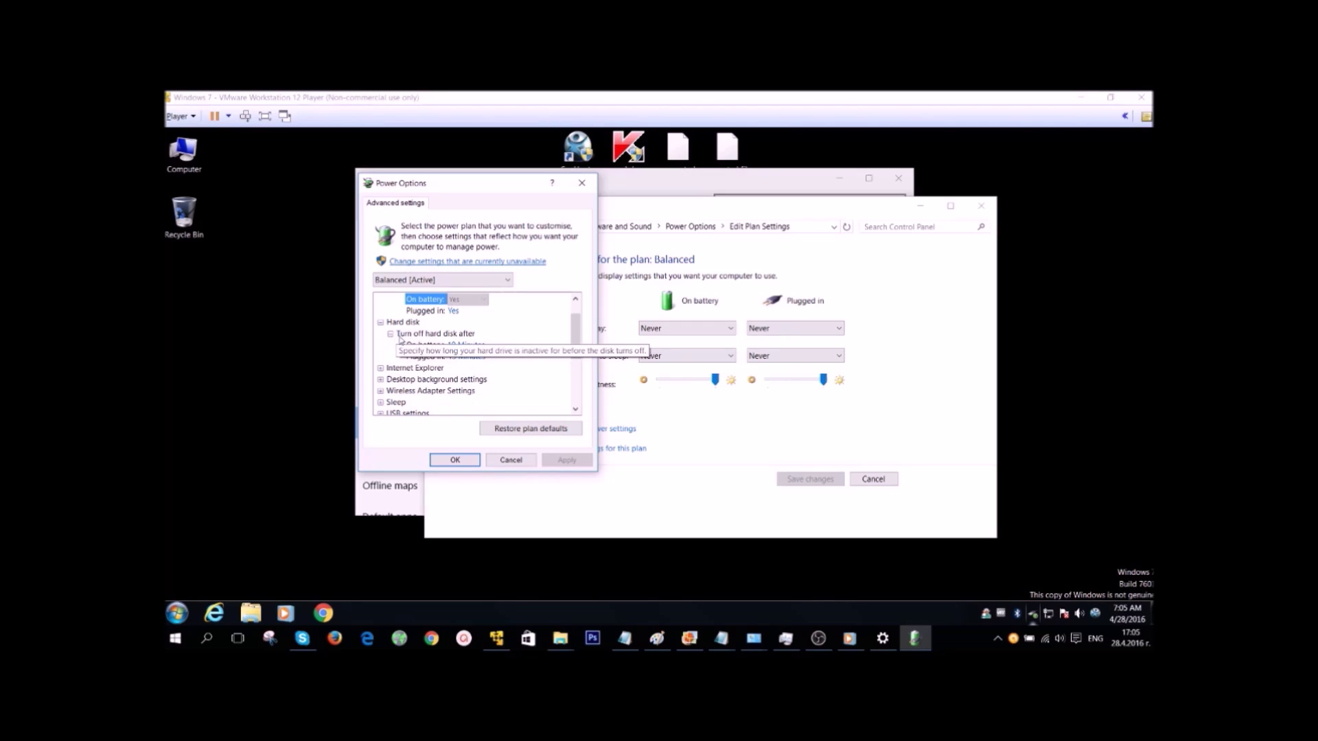
{"action": "left_click", "coordinate": [459, 345]}
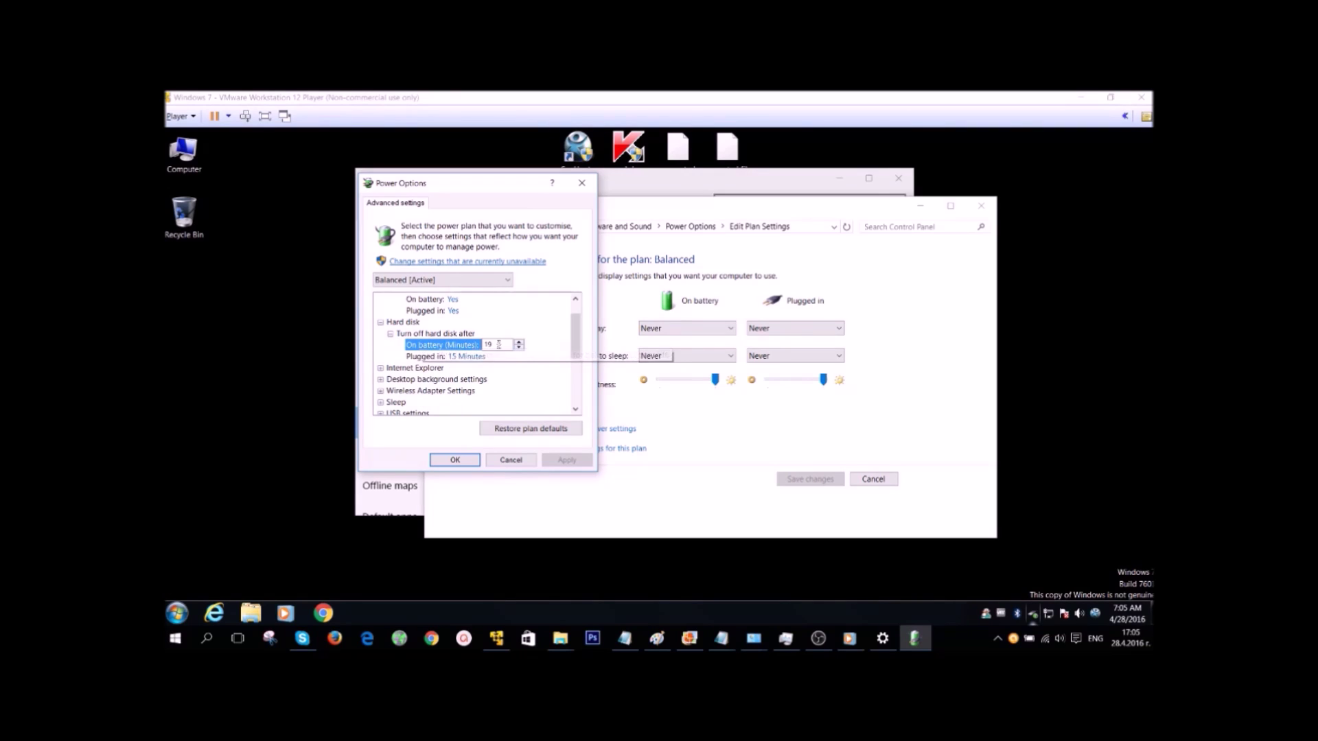
{"action": "type", "text": "0"}
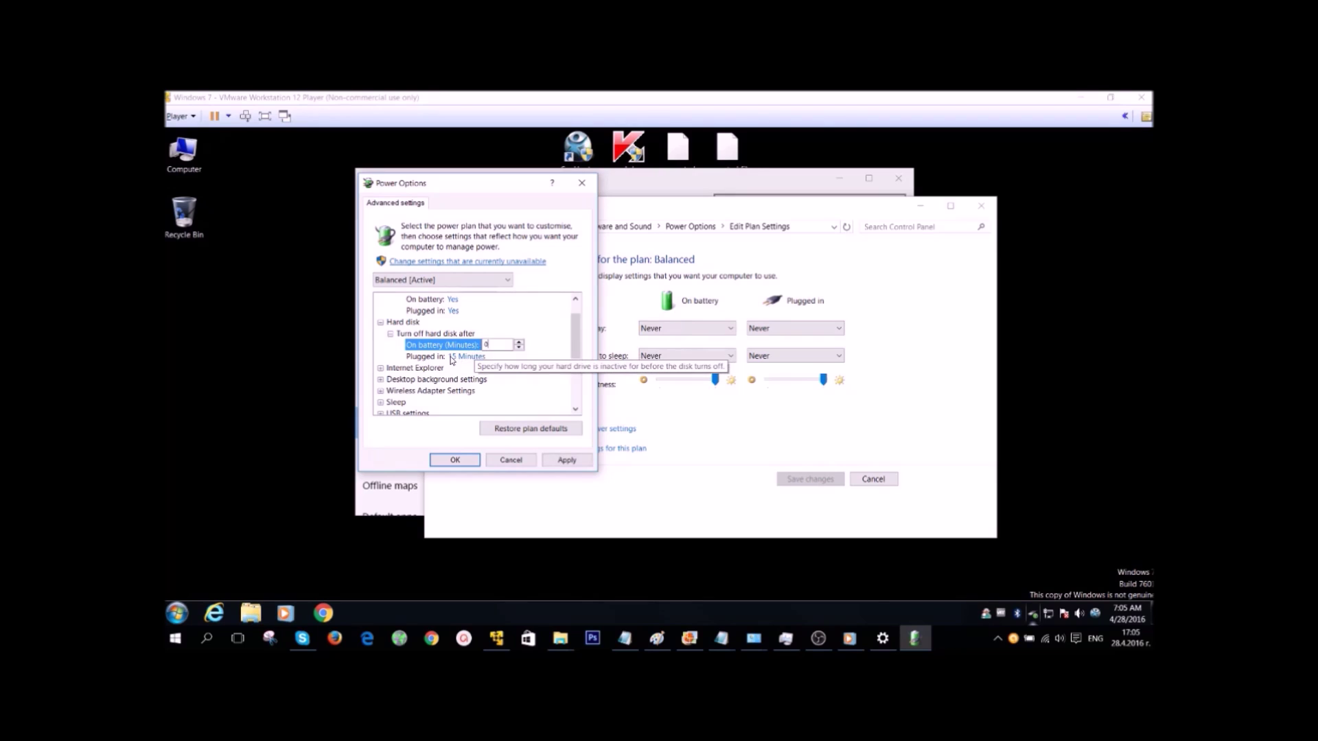
{"action": "left_click", "coordinate": [456, 358]}
{"action": "type", "text": "0"}
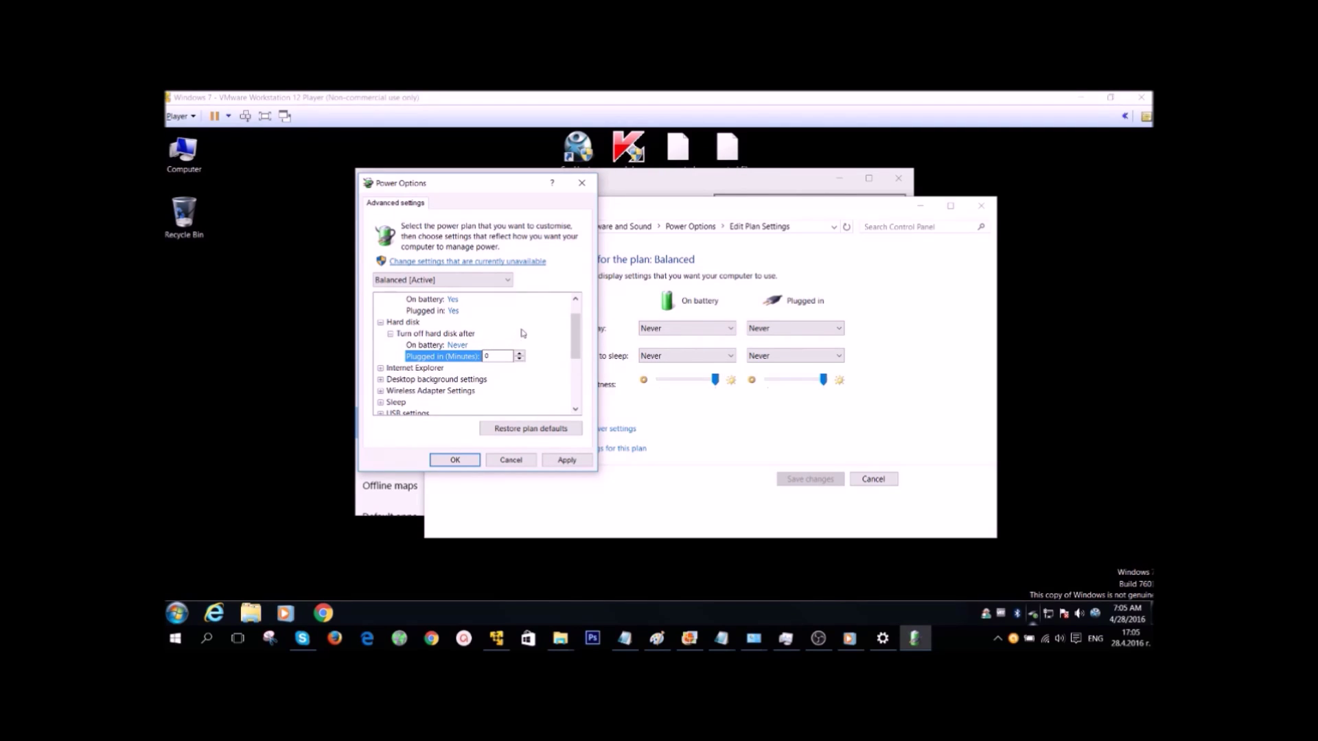
Apply the hard disk change and close Advanced settings with OK.
{"action": "left_click", "coordinate": [381, 402]}
{"action": "scroll", "coordinate": [573, 346], "scroll_direction": "down", "scroll_amount": 2}
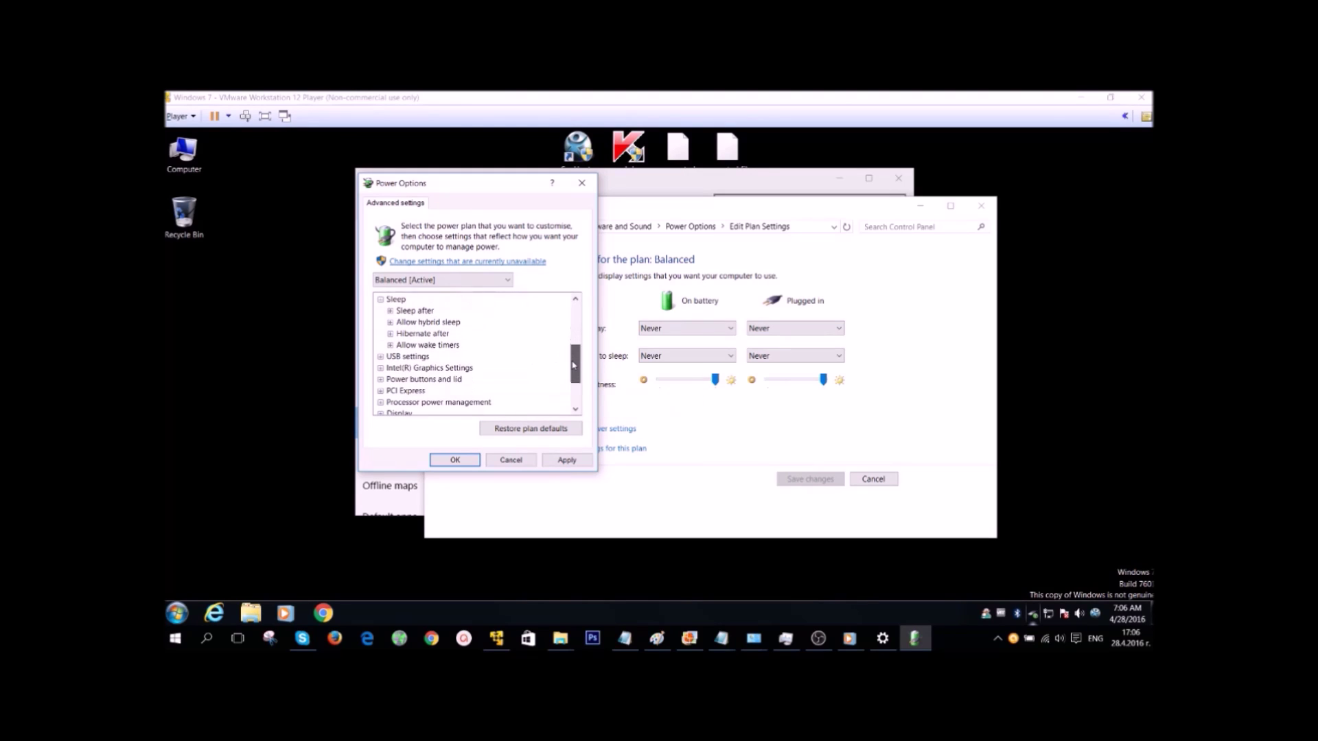
{"action": "left_click", "coordinate": [574, 460]}
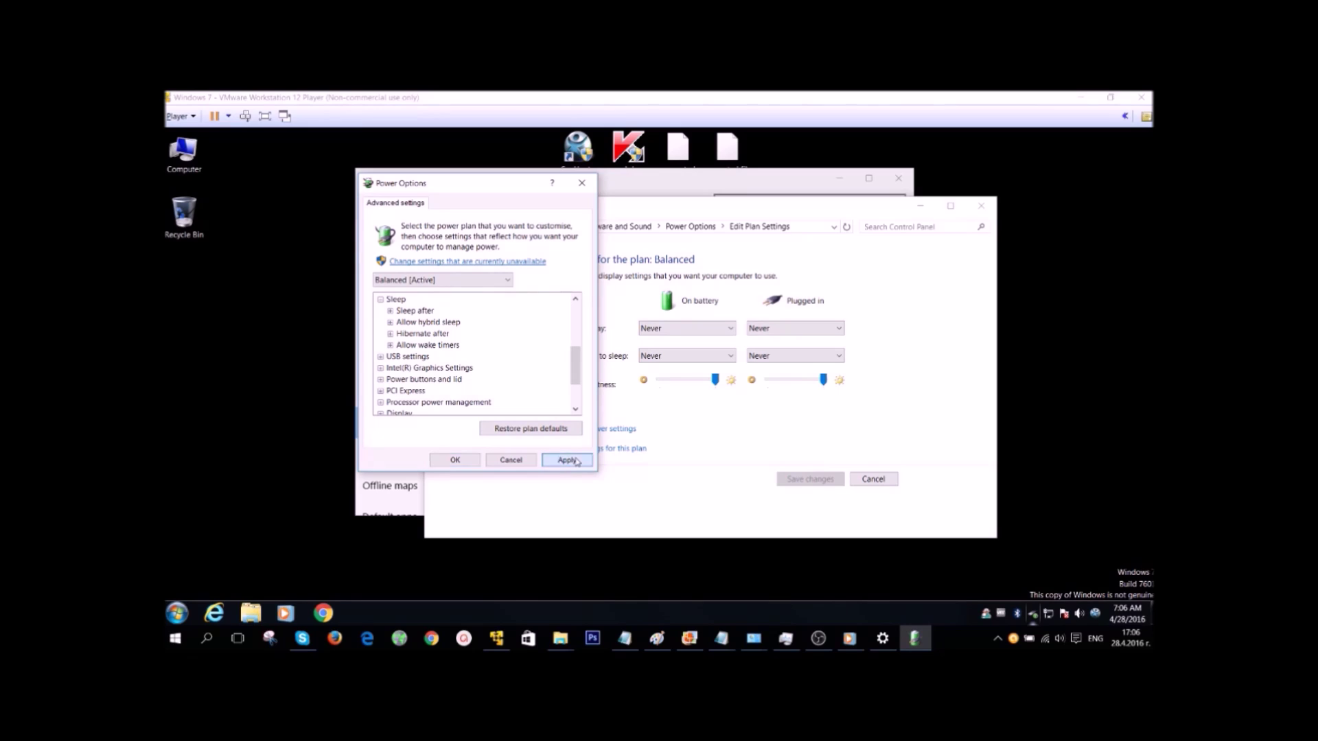
{"action": "left_click", "coordinate": [455, 459]}
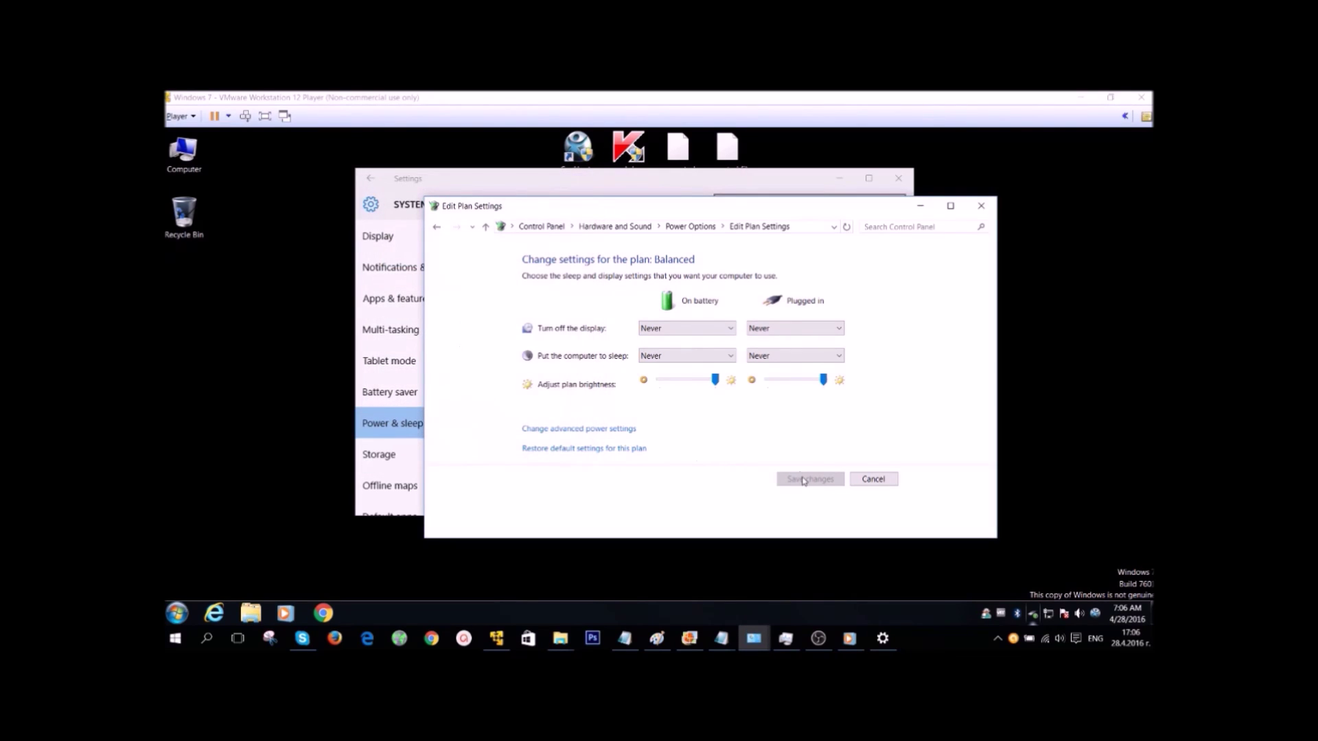
Close the Edit Plan Settings and Settings windows, then launch rannohdecryptor from the desktop.
{"action": "left_click", "coordinate": [981, 205]}
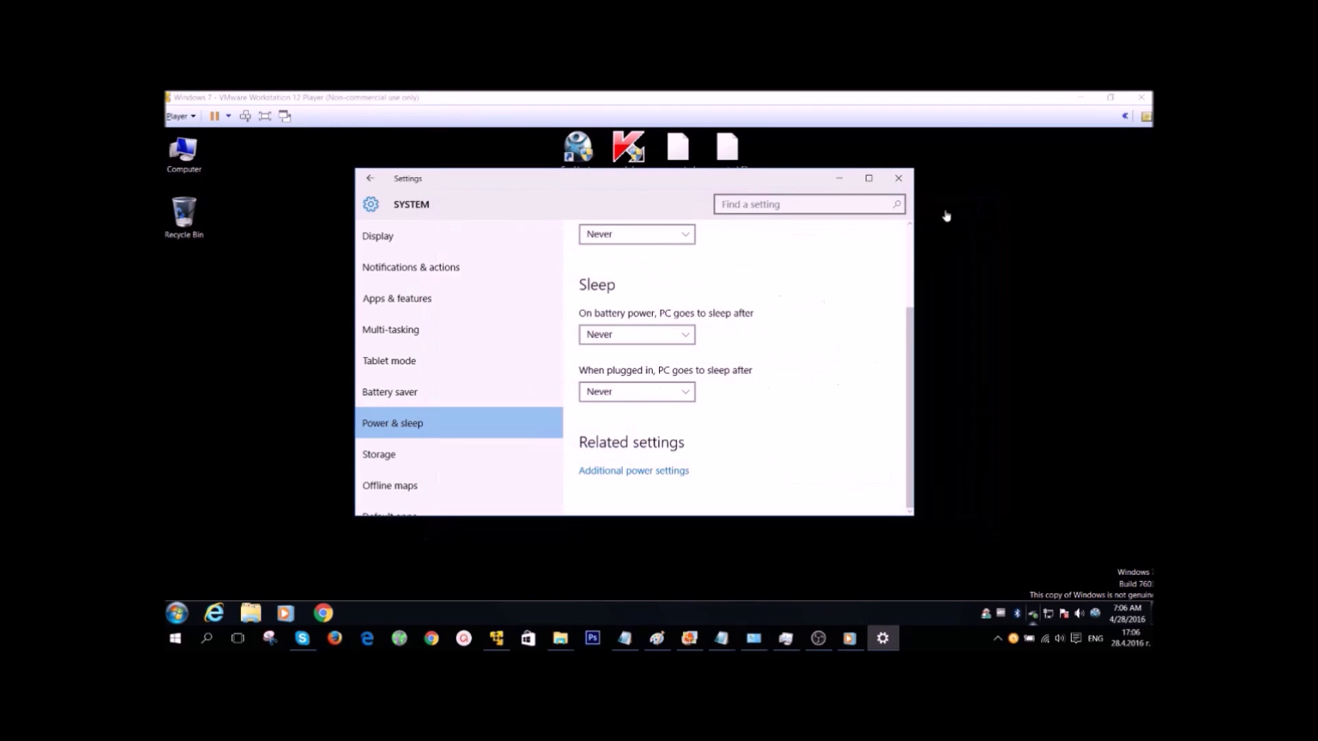
{"action": "left_click", "coordinate": [895, 179]}
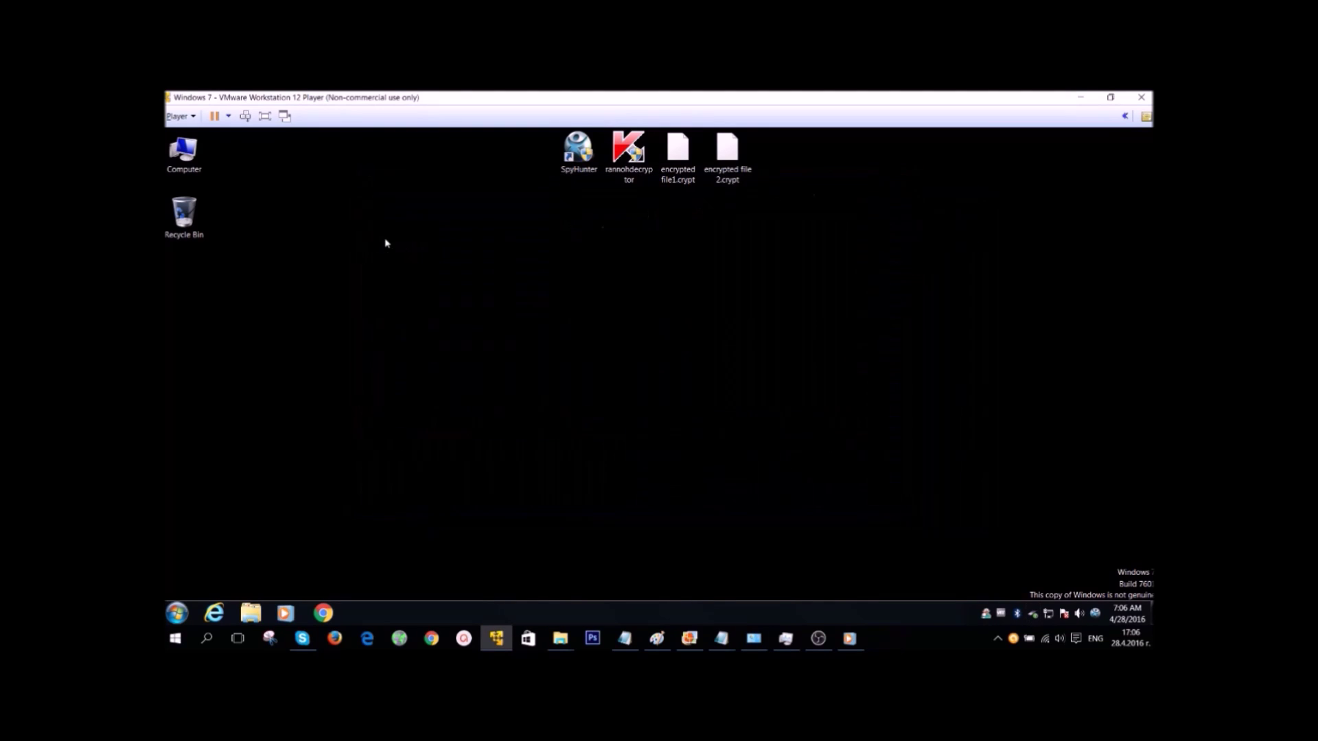
{"action": "left_click_drag", "start_coordinate": [386, 243], "coordinate": [966, 500]}
{"action": "left_click", "coordinate": [629, 171]}
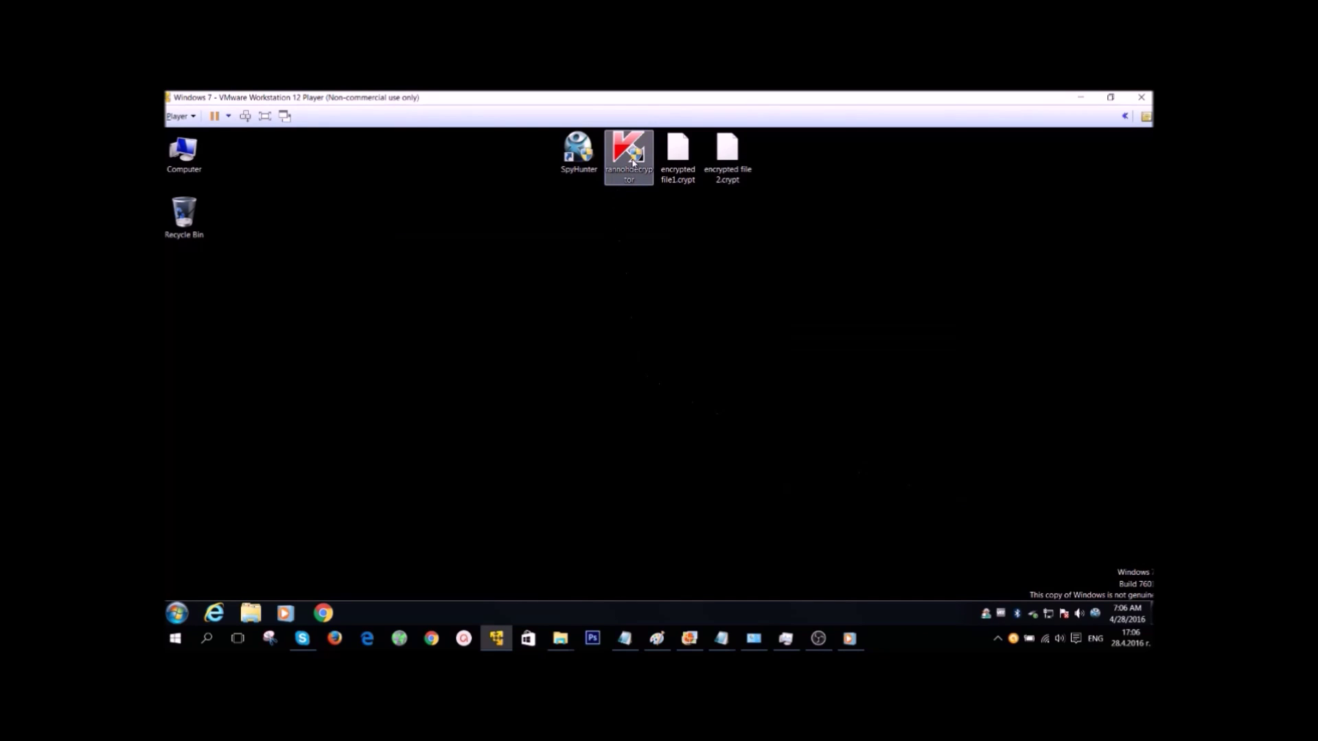
{"action": "double_click", "coordinate": [633, 159]}
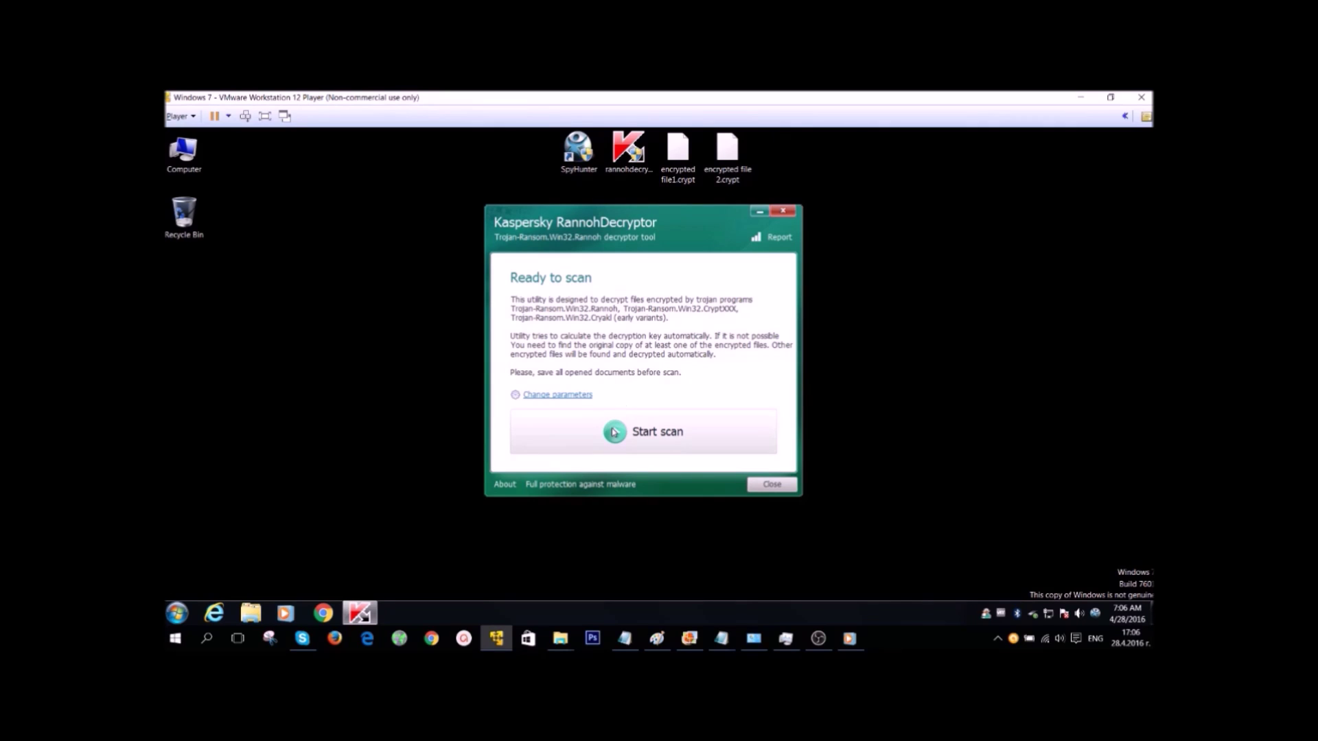
Start a scan with Desktop > encrypted file1.crypt chosen as the encrypted file.
{"action": "left_click", "coordinate": [639, 436]}
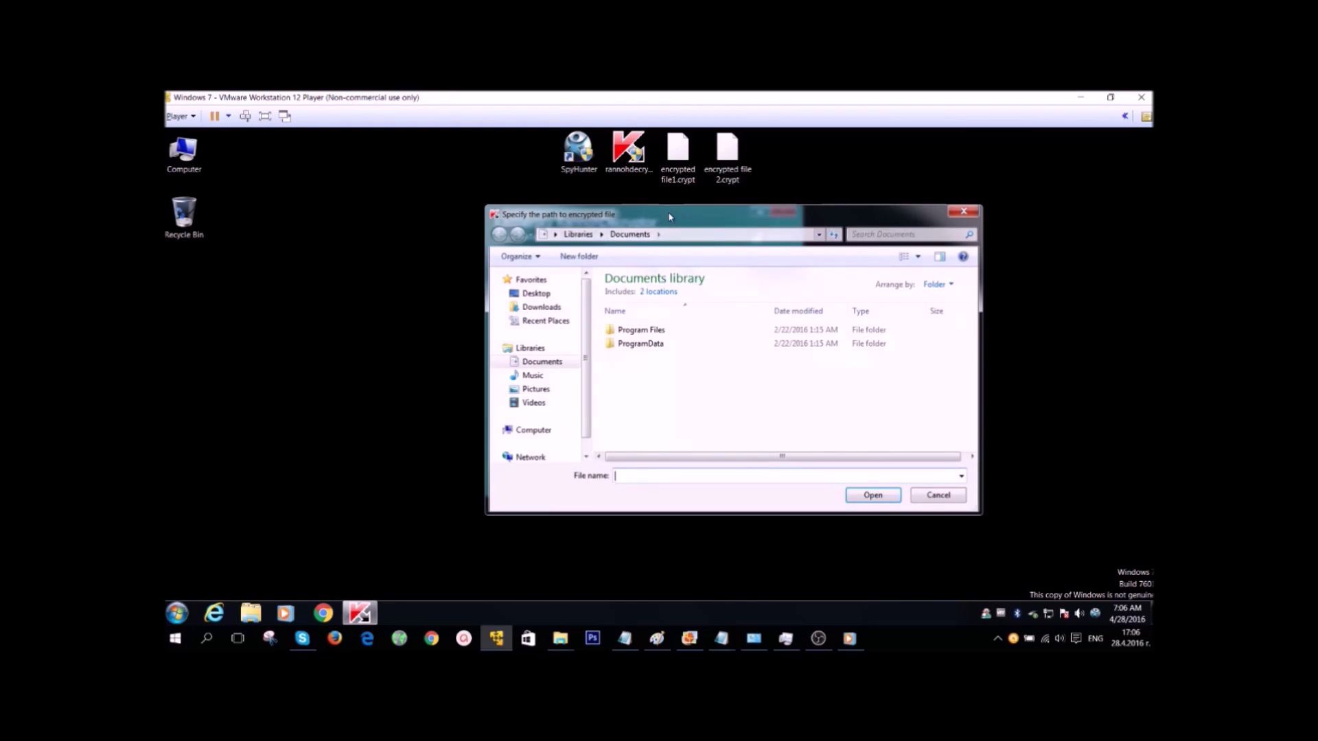
{"action": "left_click_drag", "start_coordinate": [665, 216], "coordinate": [603, 182]}
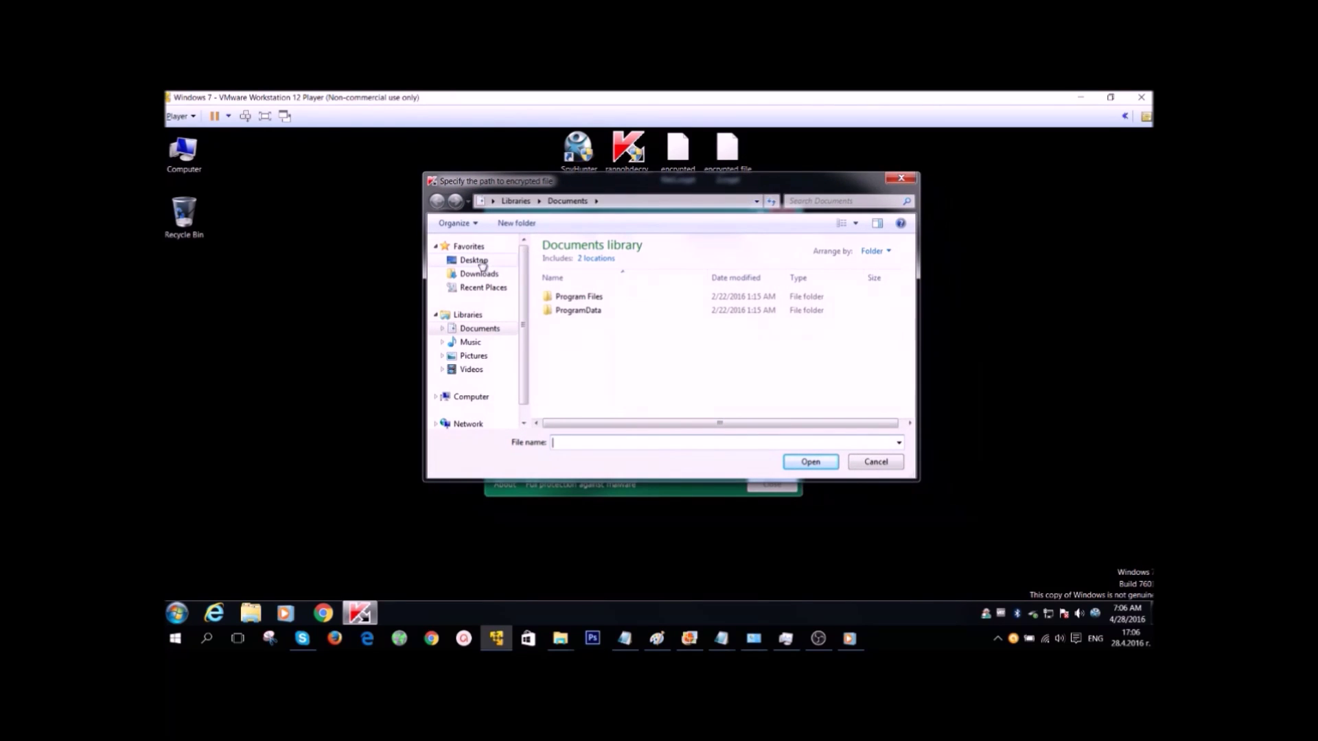
{"action": "left_click", "coordinate": [483, 262]}
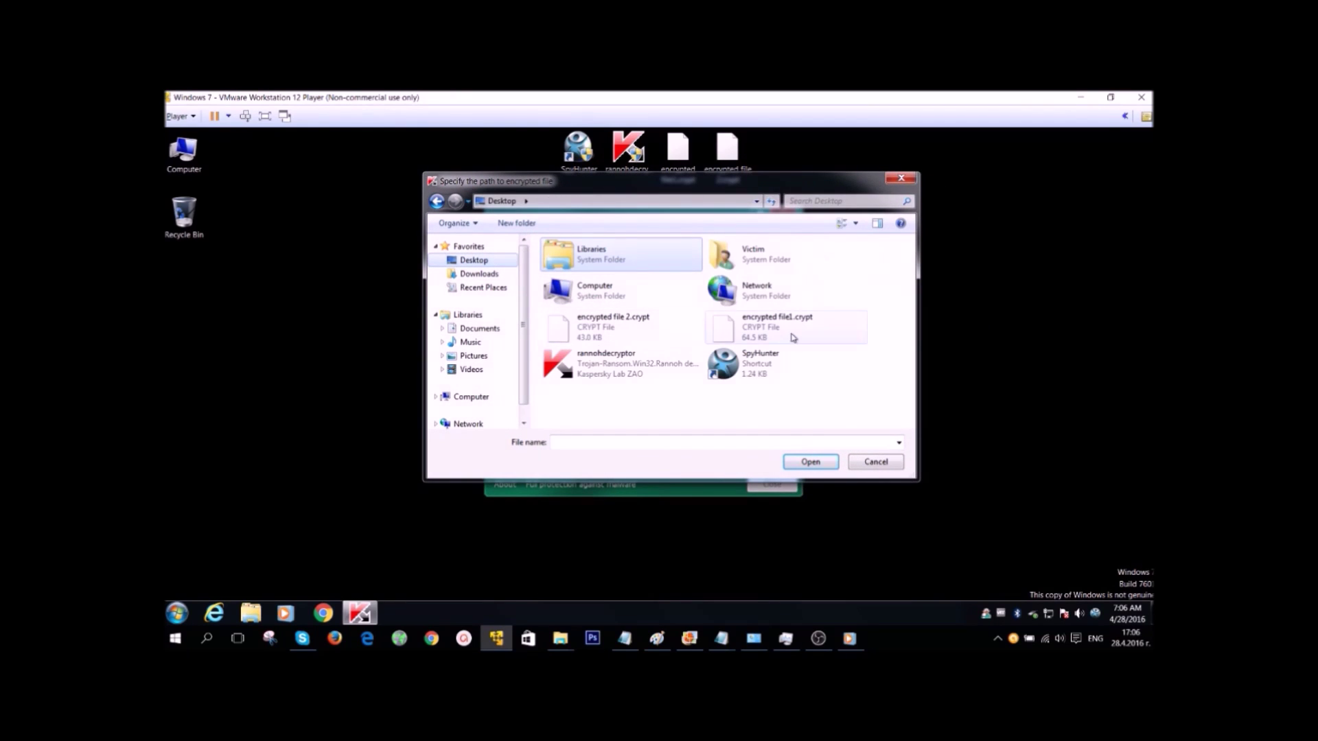
{"action": "left_click", "coordinate": [768, 333]}
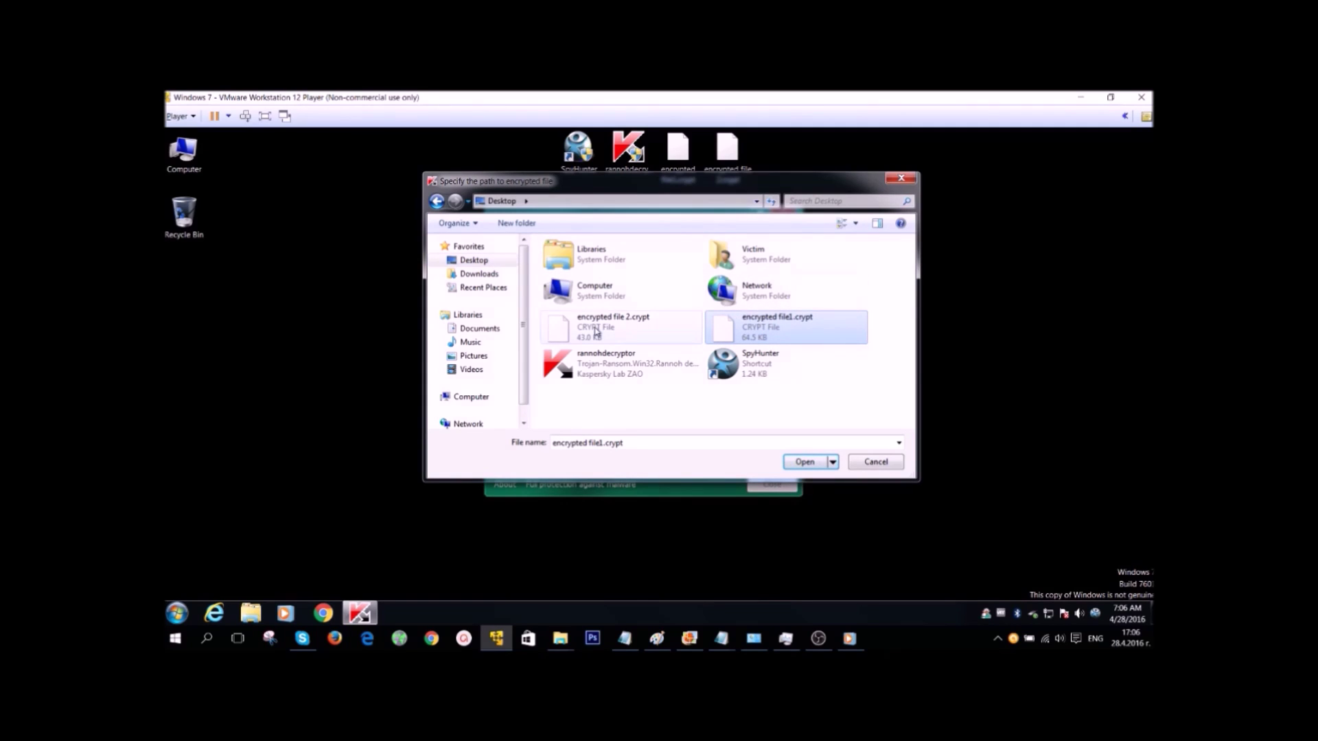
{"action": "key", "text": "Left"}
{"action": "left_click", "coordinate": [753, 333]}
{"action": "left_click", "coordinate": [820, 460]}
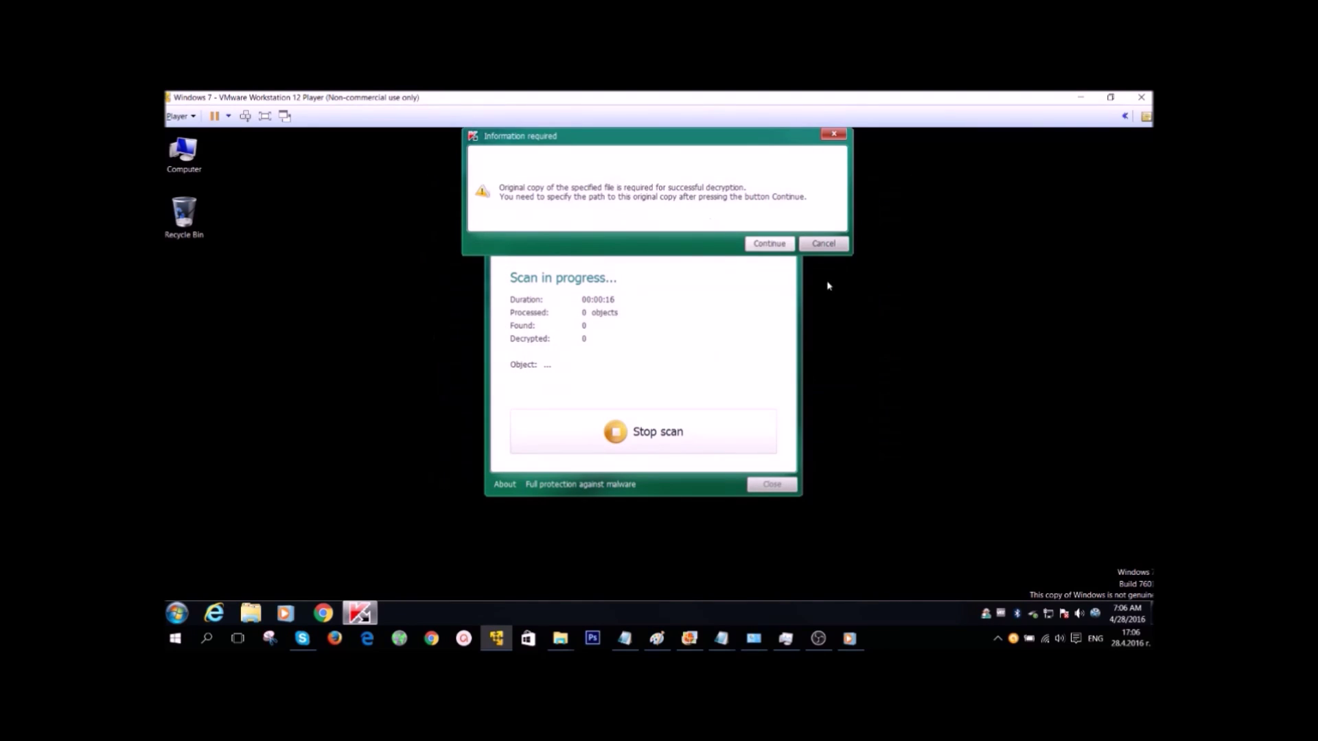
Skip supplying an original file copy by cancelling the original-file chooser.
{"action": "left_click", "coordinate": [769, 244]}
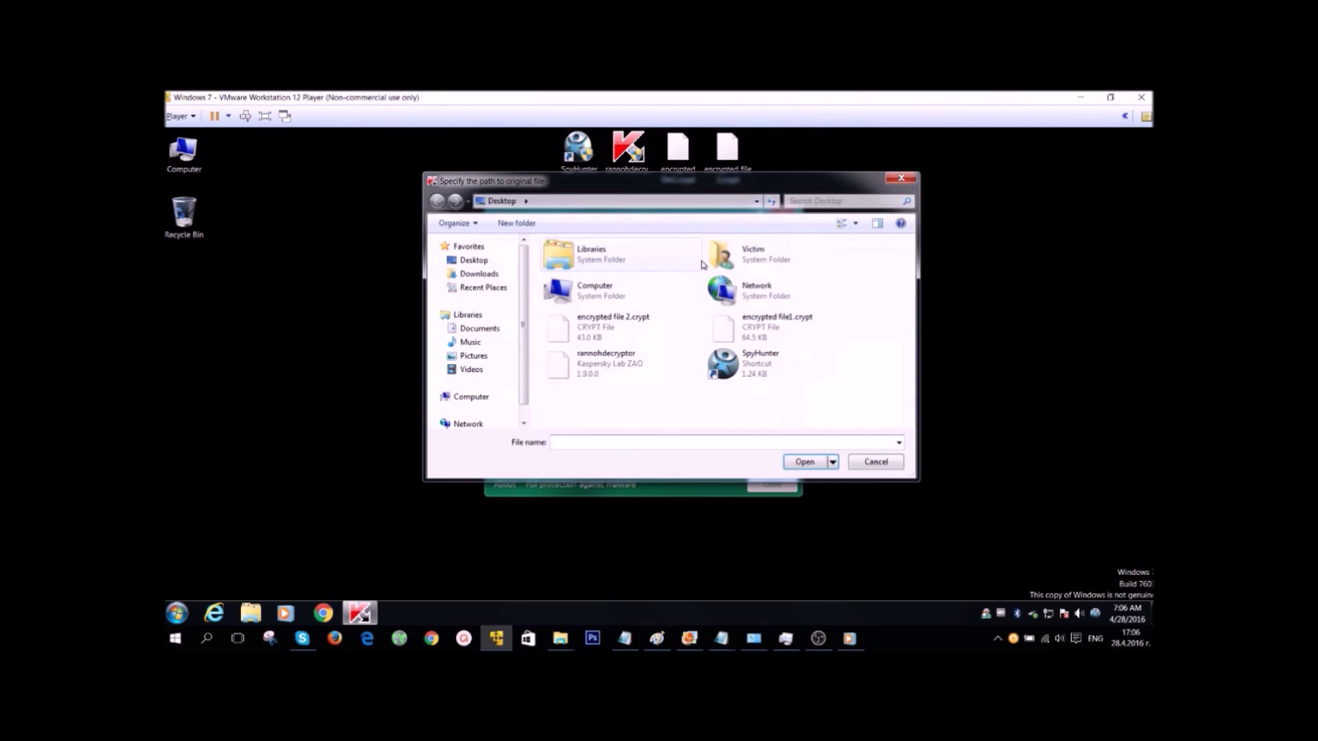
{"action": "left_click", "coordinate": [577, 326]}
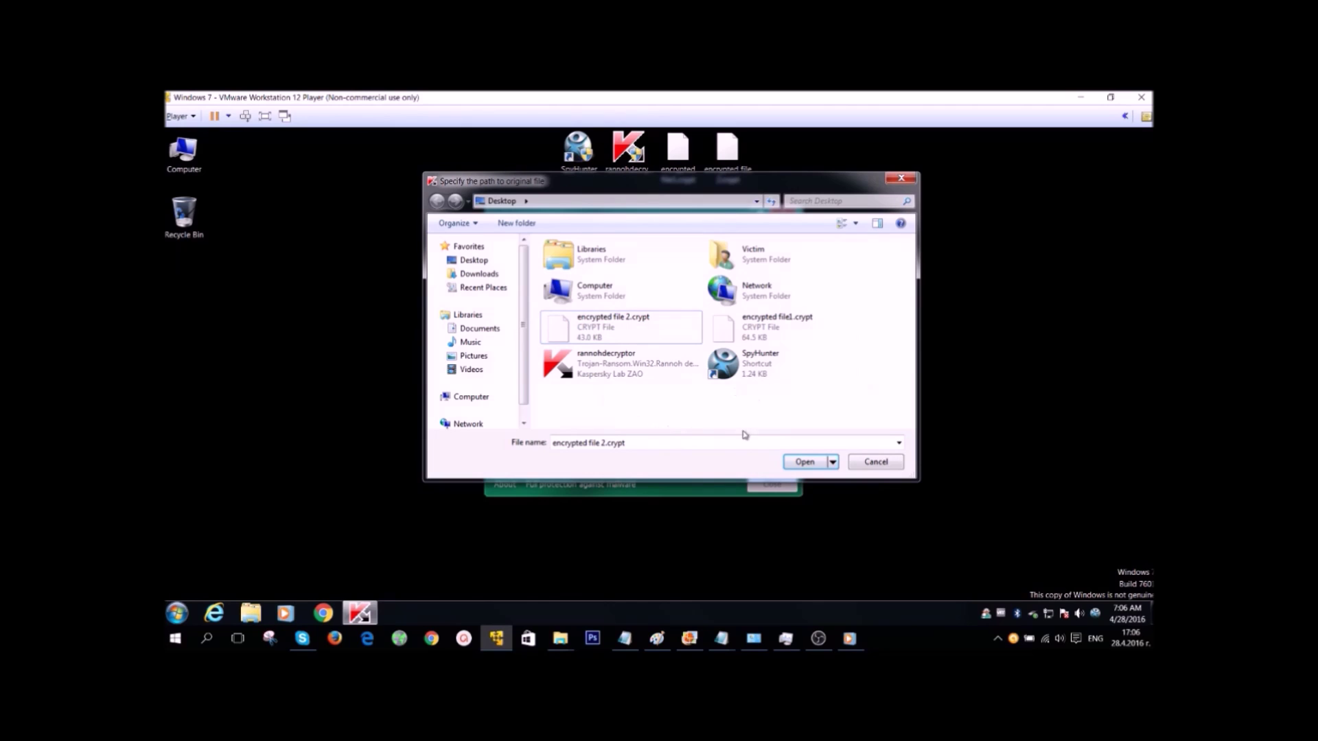
{"action": "left_click", "coordinate": [862, 464]}
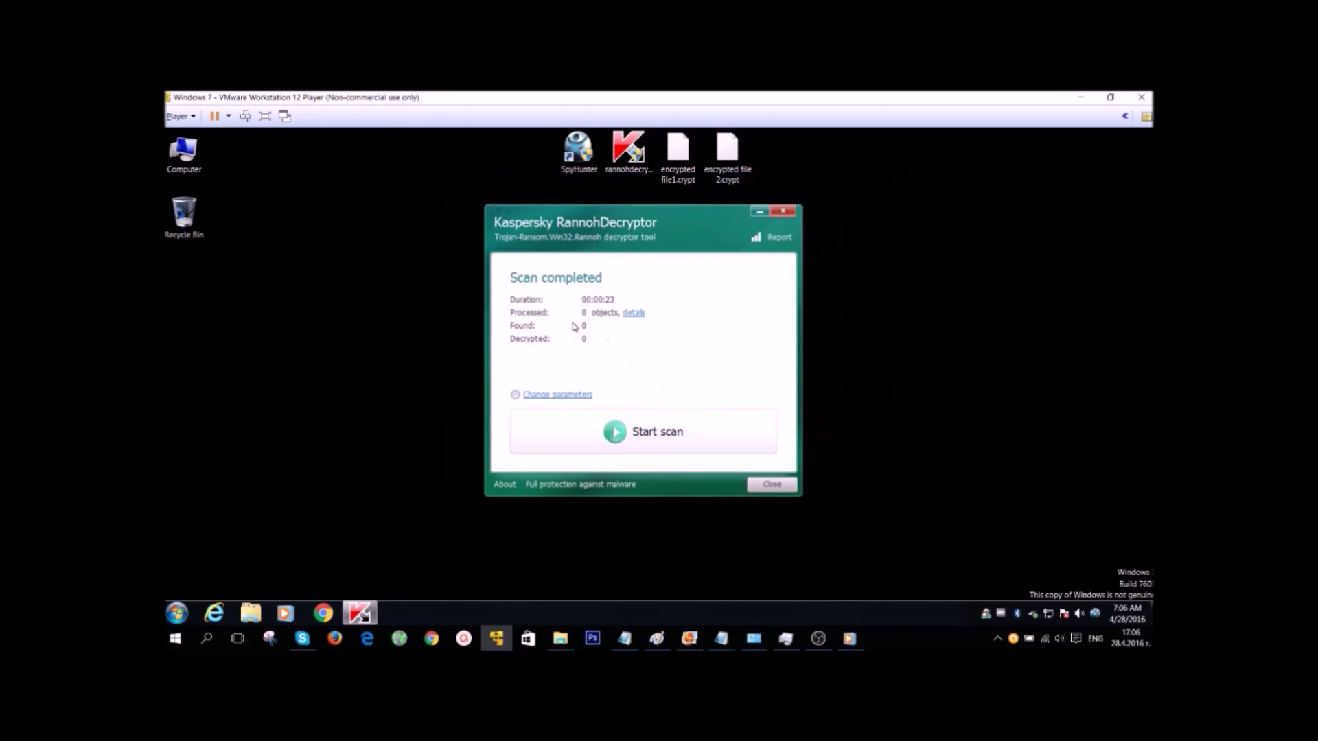